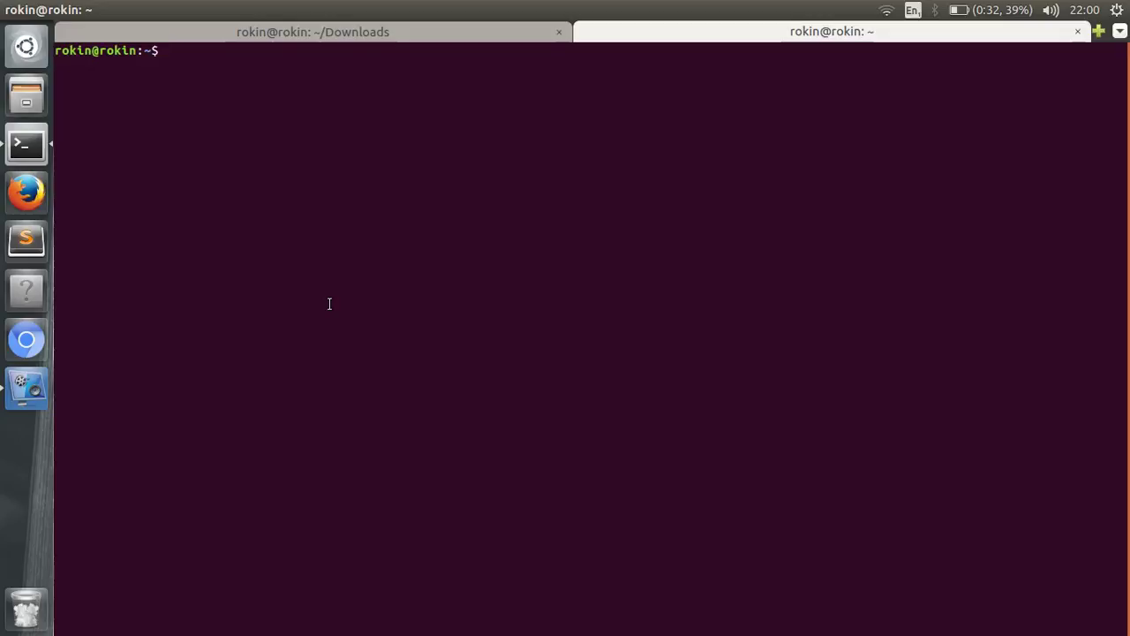
# Step: Run sudo apt-get install testdisk, which reports version 7.0-1 is already the newest
pyautogui.write('sudo apt-get inst')
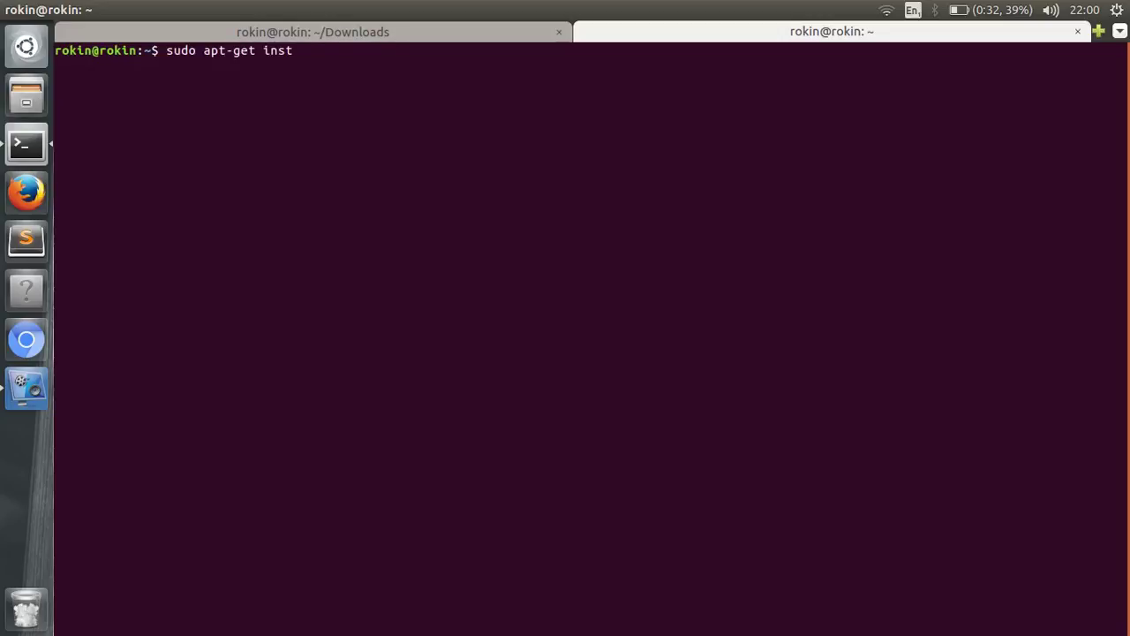
pyautogui.write('all testdisk')
pyautogui.press('Return')
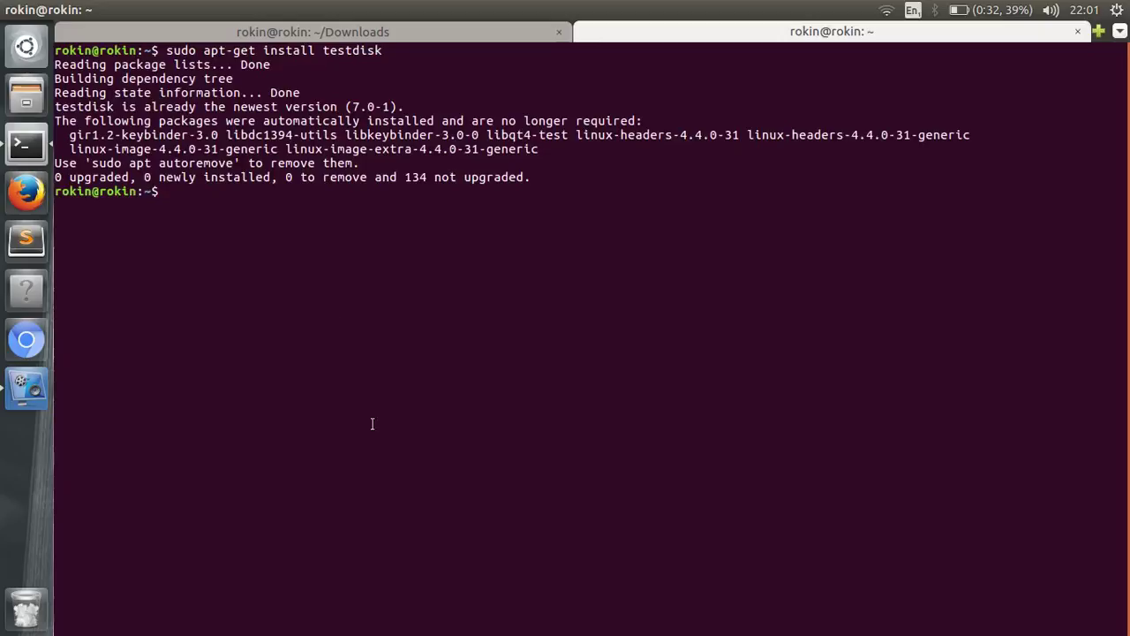
# Step: Show the desktop, select script.sh a few times to point it out, then bring back the terminal
pyautogui.press('ctrl+super+d')
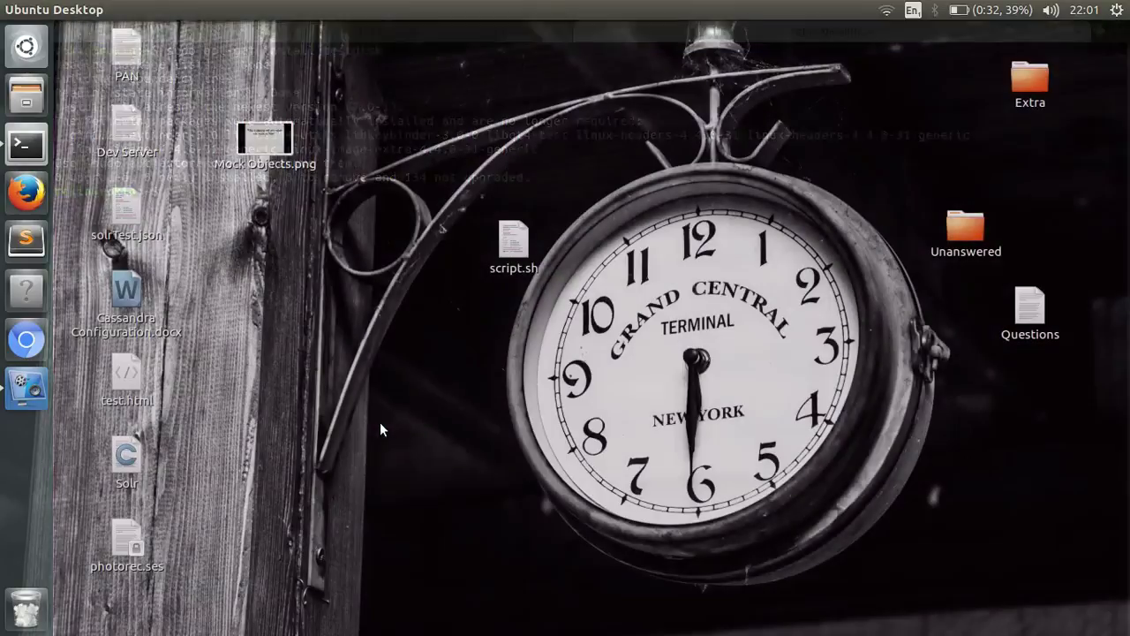
pyautogui.click(514, 247)
pyautogui.click(540, 340)
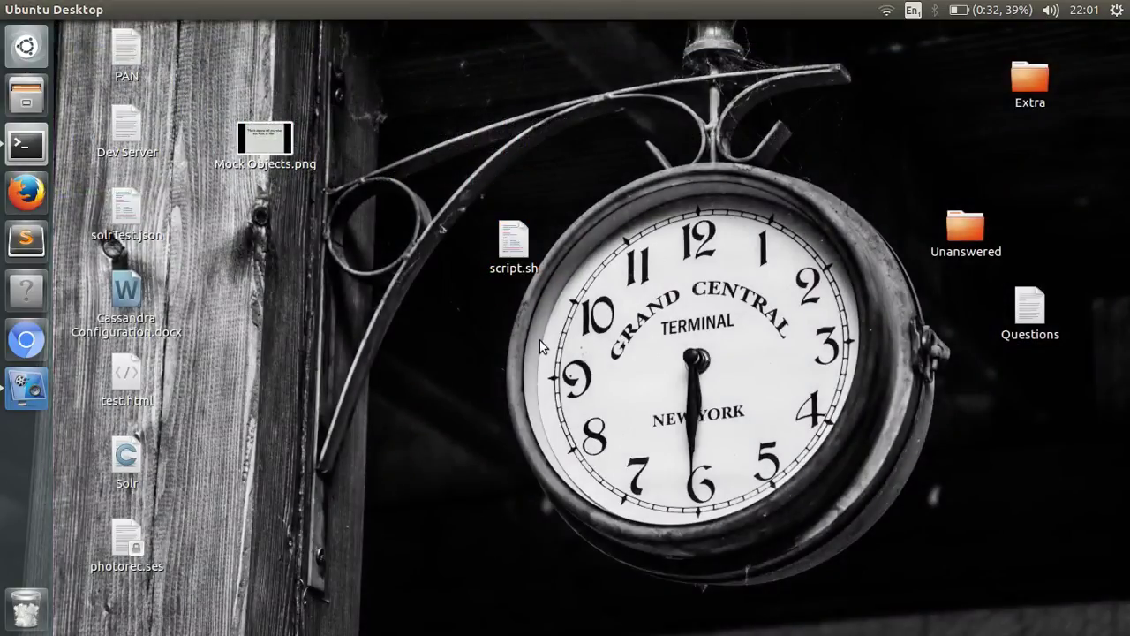
pyautogui.click(514, 243)
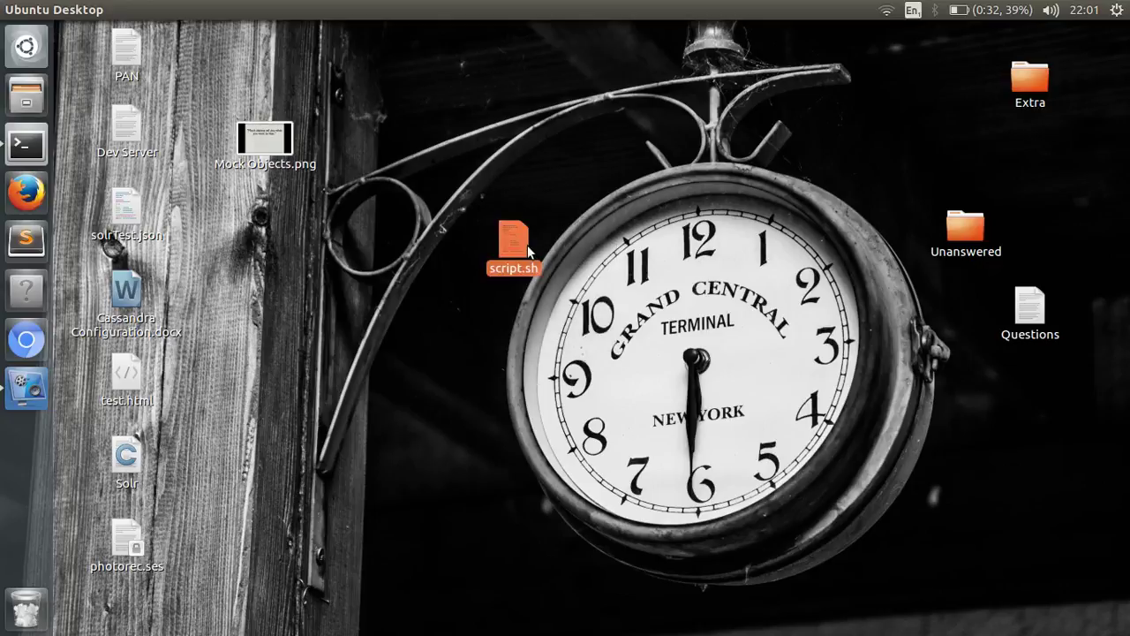
pyautogui.click(535, 312)
pyautogui.click(517, 263)
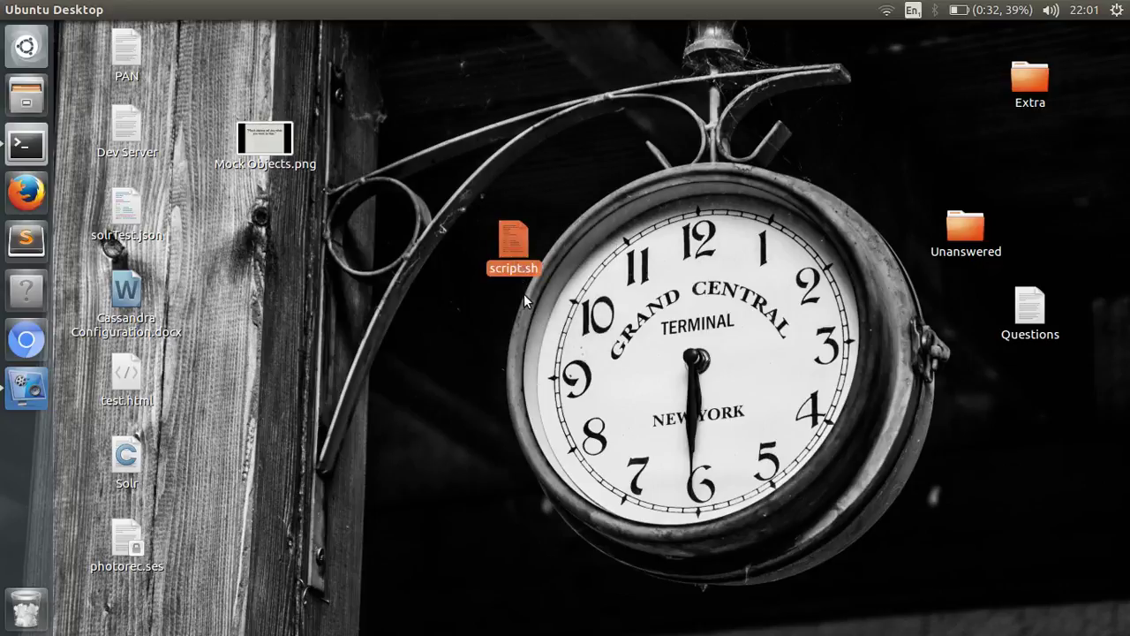
pyautogui.click(524, 295)
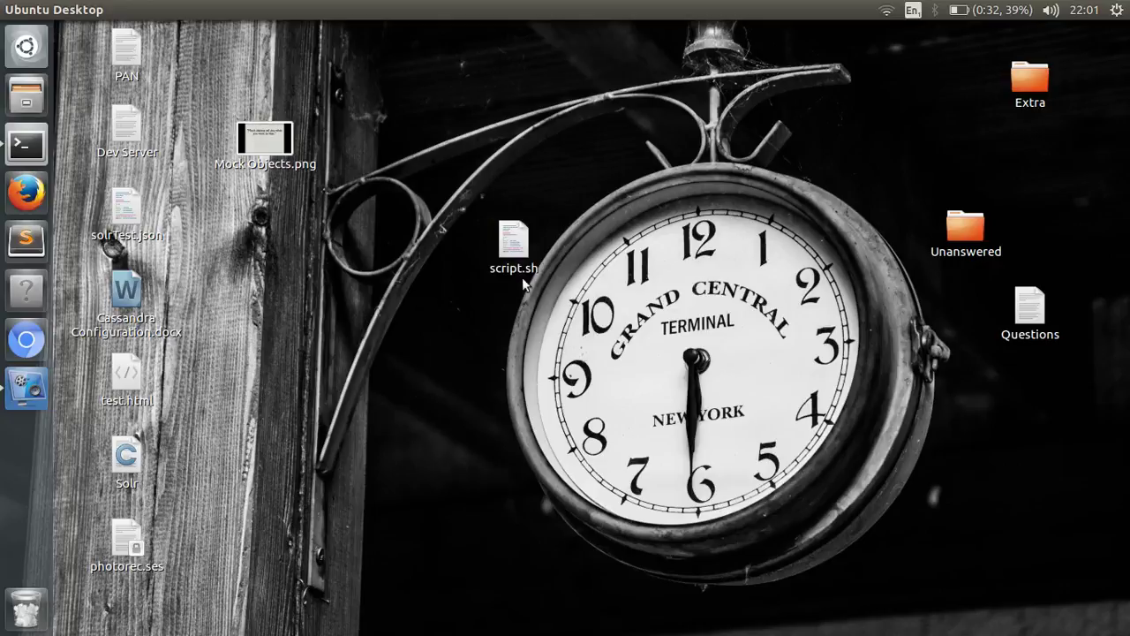
pyautogui.click(514, 243)
pyautogui.click(487, 309)
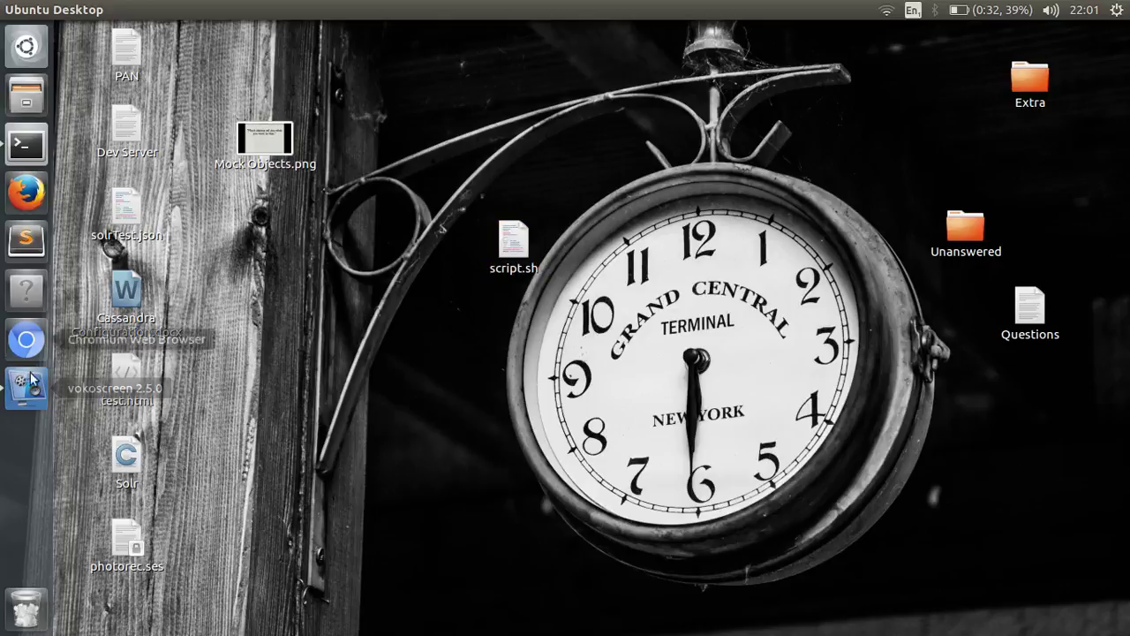
pyautogui.click(26, 143)
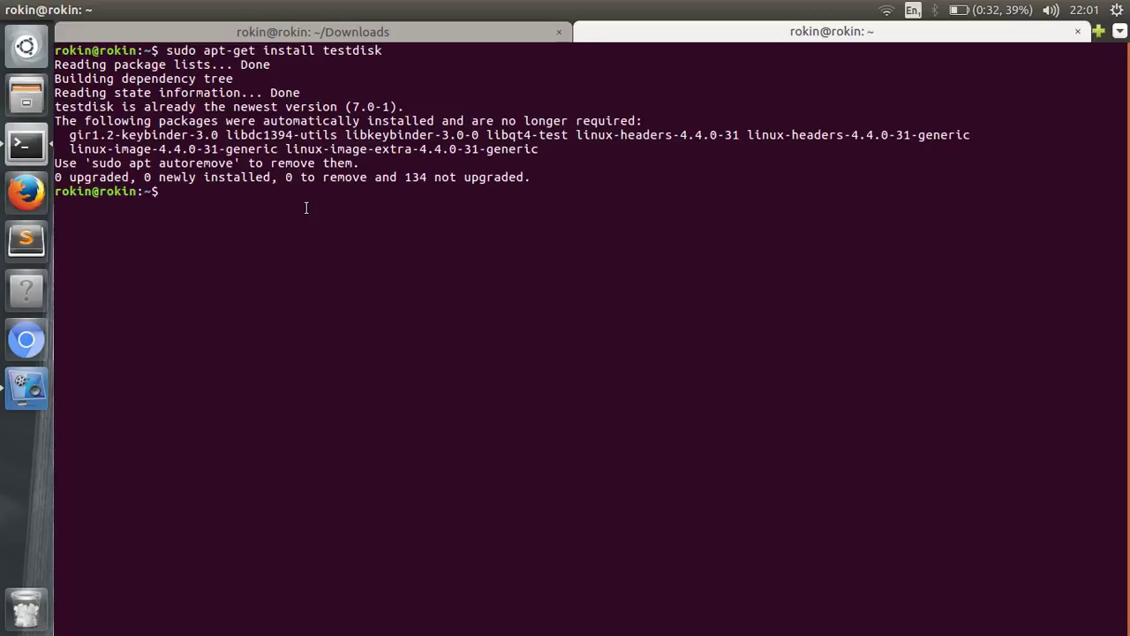
# Step: Change into ~/Desktop and make script.sh executable with chmod +x
pyautogui.write('cd ~/Des')
pyautogui.press('Tab')
pyautogui.press('Return')
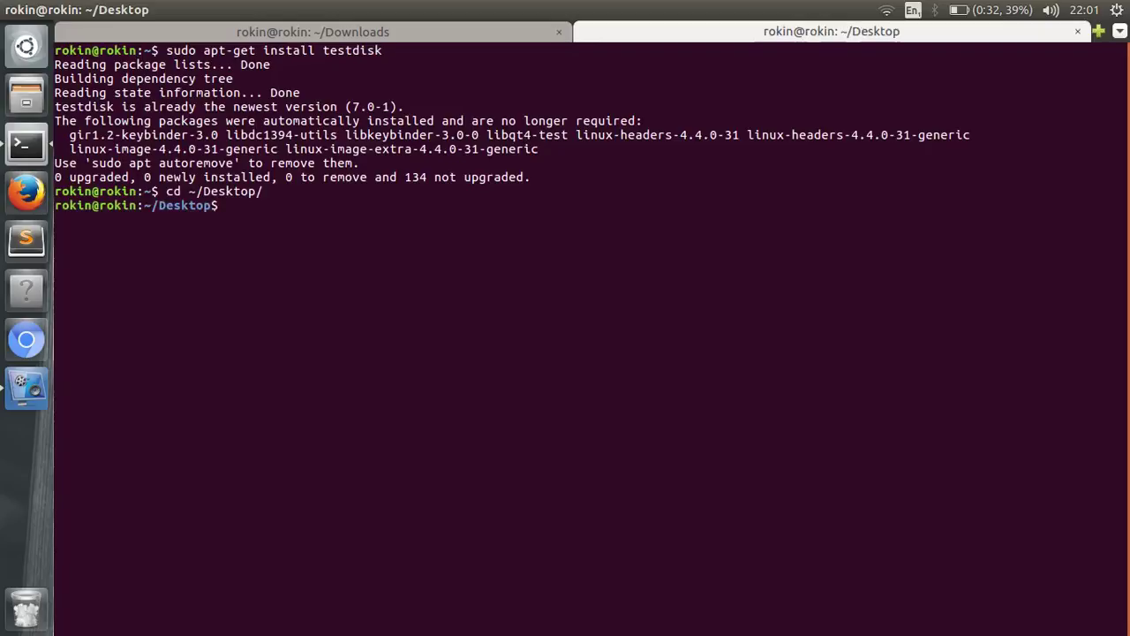
pyautogui.write('chmd')
pyautogui.press('BackSpace')
pyautogui.write('od +x scr')
pyautogui.press('Tab')
pyautogui.press('Return')
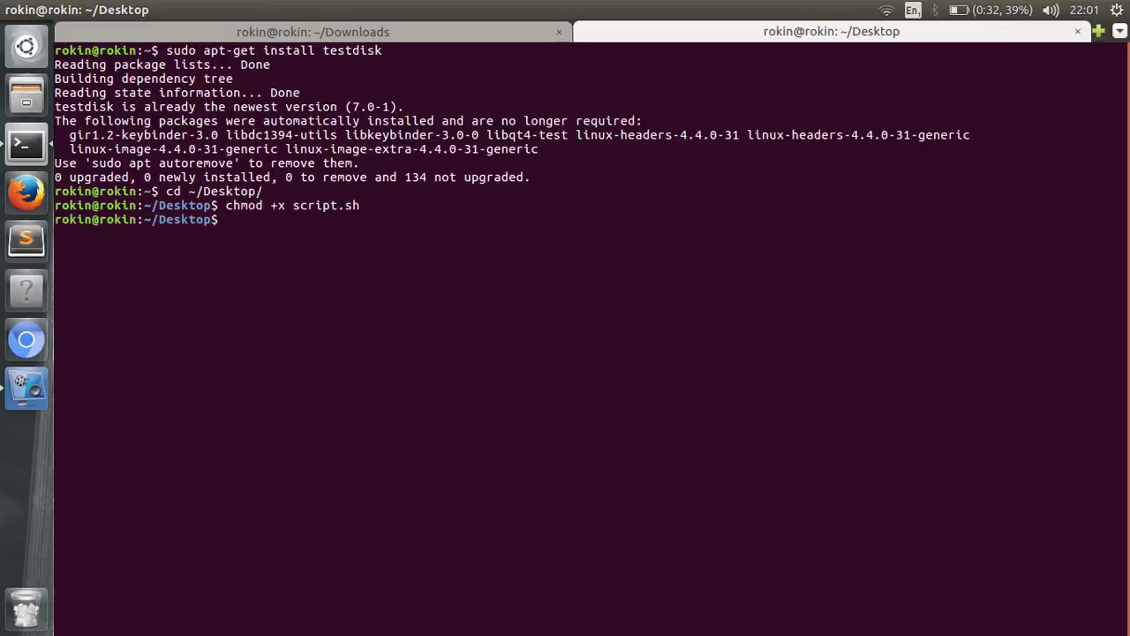
# Step: Run script.sh with sudo, dismiss both info messages and answer 'n' to the previous-session question
pyautogui.write('sudo sh script.sh')
pyautogui.press('Return')
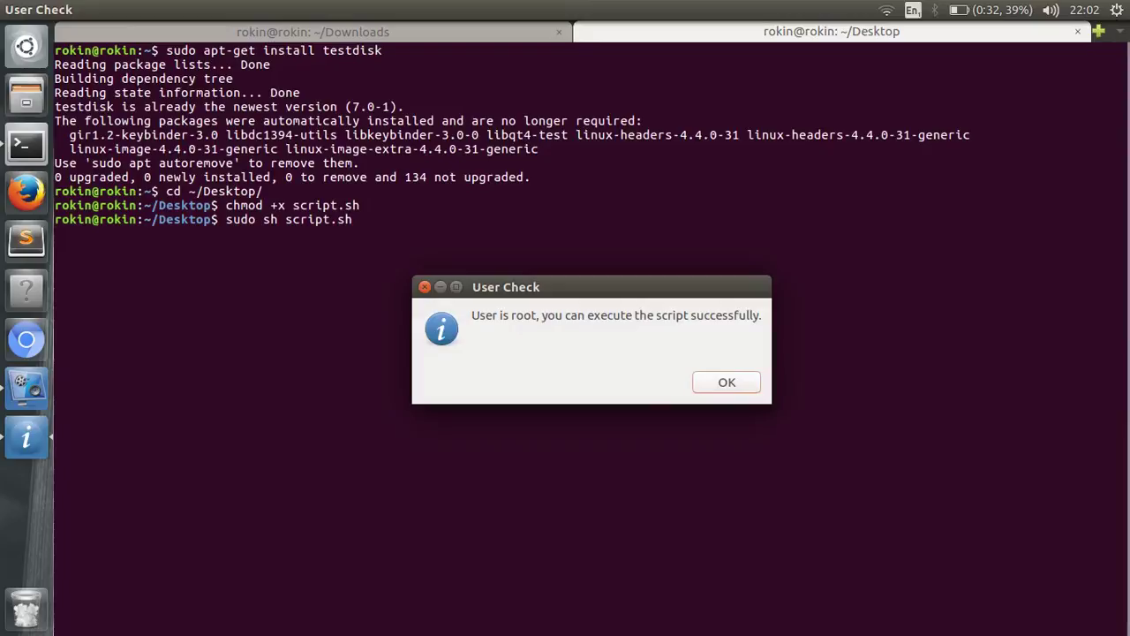
pyautogui.press('Return')
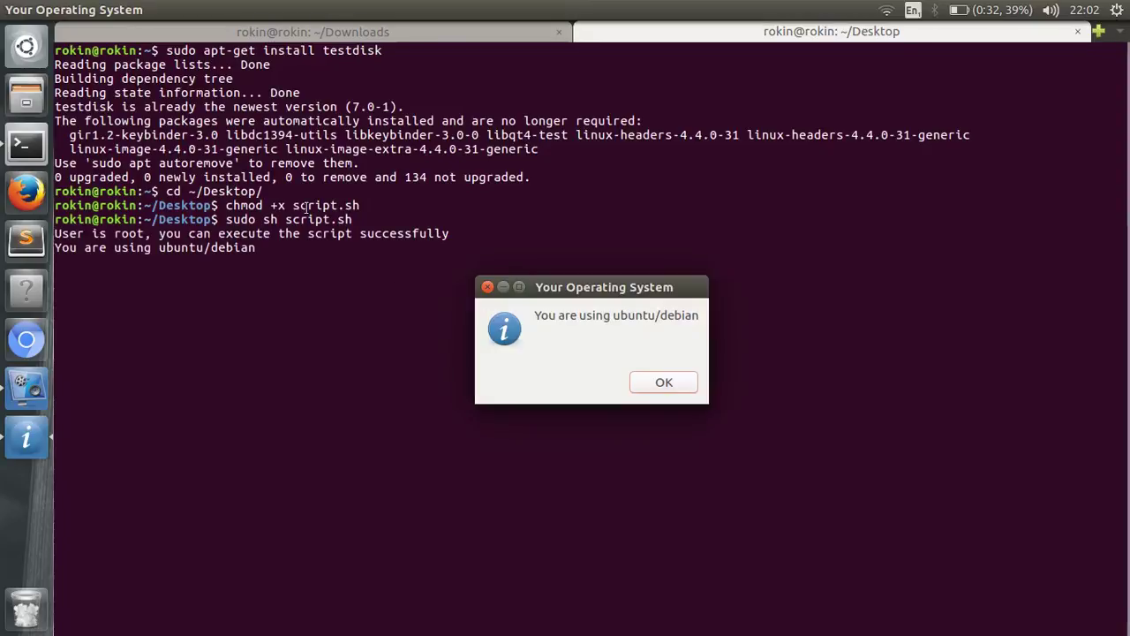
pyautogui.press('Return')
pyautogui.press('n')
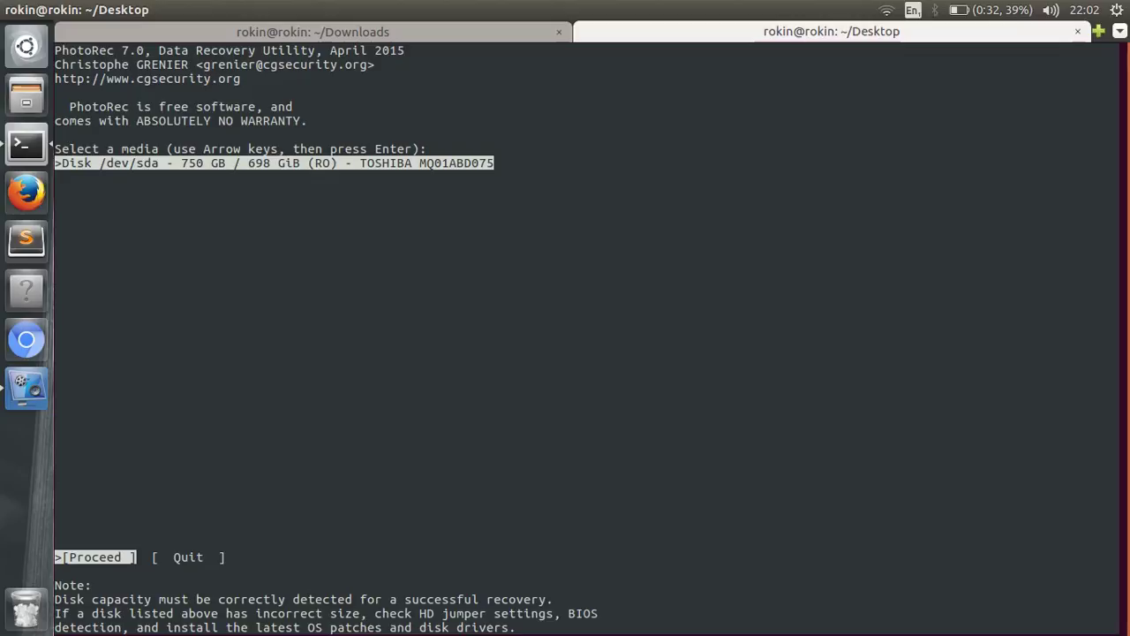
# Step: Proceed with disk /dev/sda and browse its partition list
pyautogui.press('Return')
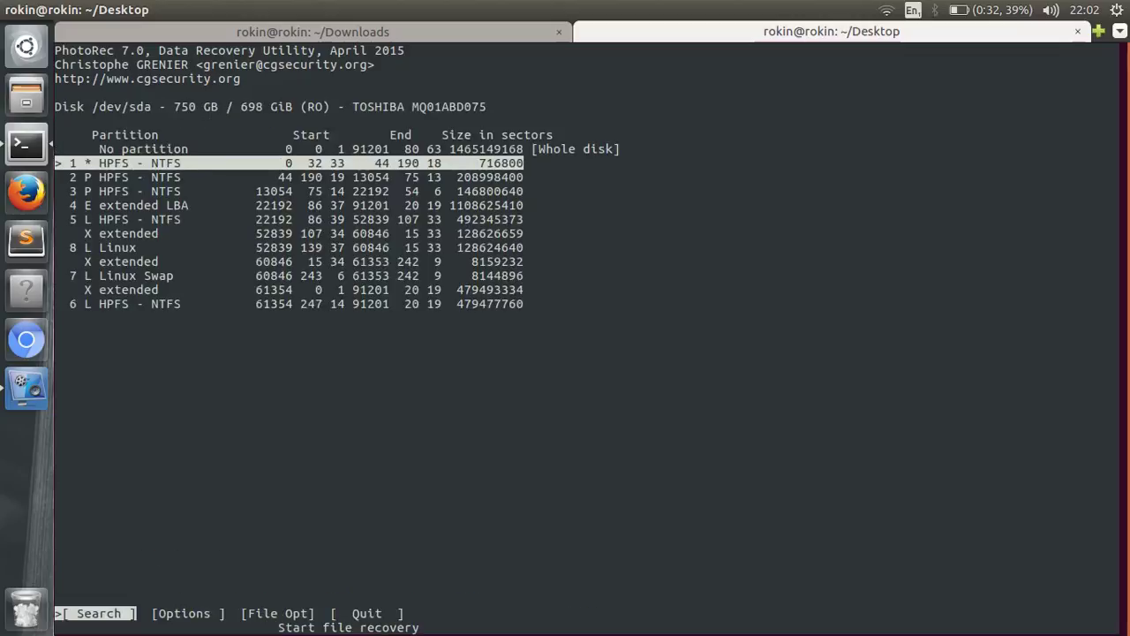
pyautogui.press('Down')
pyautogui.press('Up')
pyautogui.press('Down')
pyautogui.press('Down')
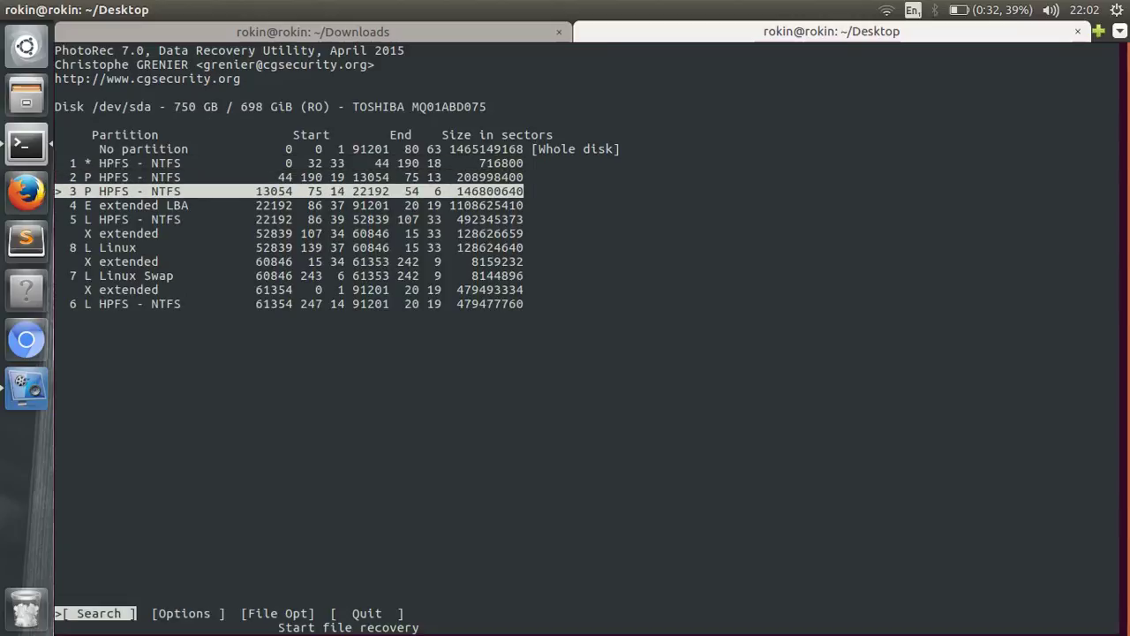
pyautogui.press('Down')
pyautogui.press('Down')
pyautogui.press('Down')
pyautogui.press('Down')
pyautogui.press('Up')
pyautogui.press('Up')
pyautogui.press('Up')
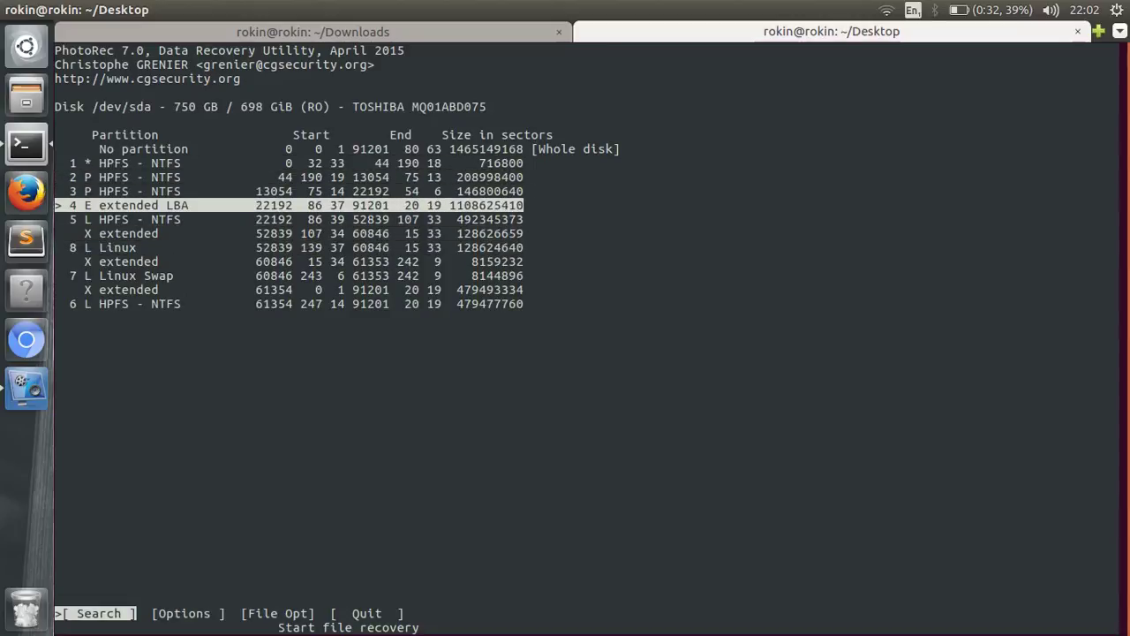
pyautogui.press('Up')
pyautogui.press('Up')
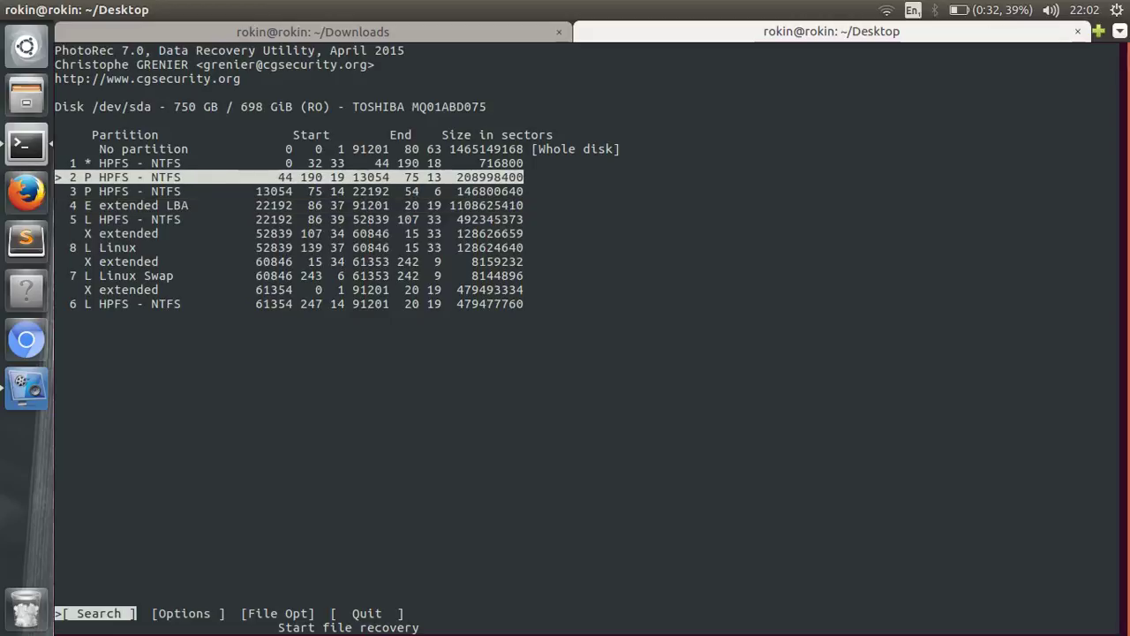
pyautogui.press('Down')
pyautogui.press('Down')
pyautogui.press('Up')
pyautogui.press('Up')
pyautogui.press('Up')
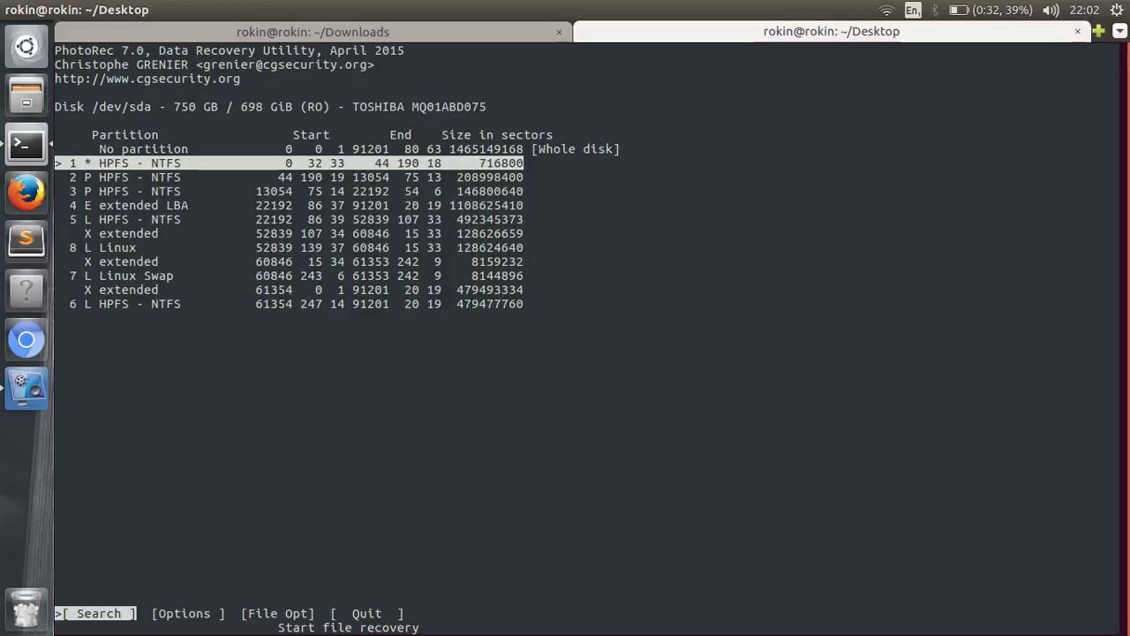
pyautogui.press('Up')
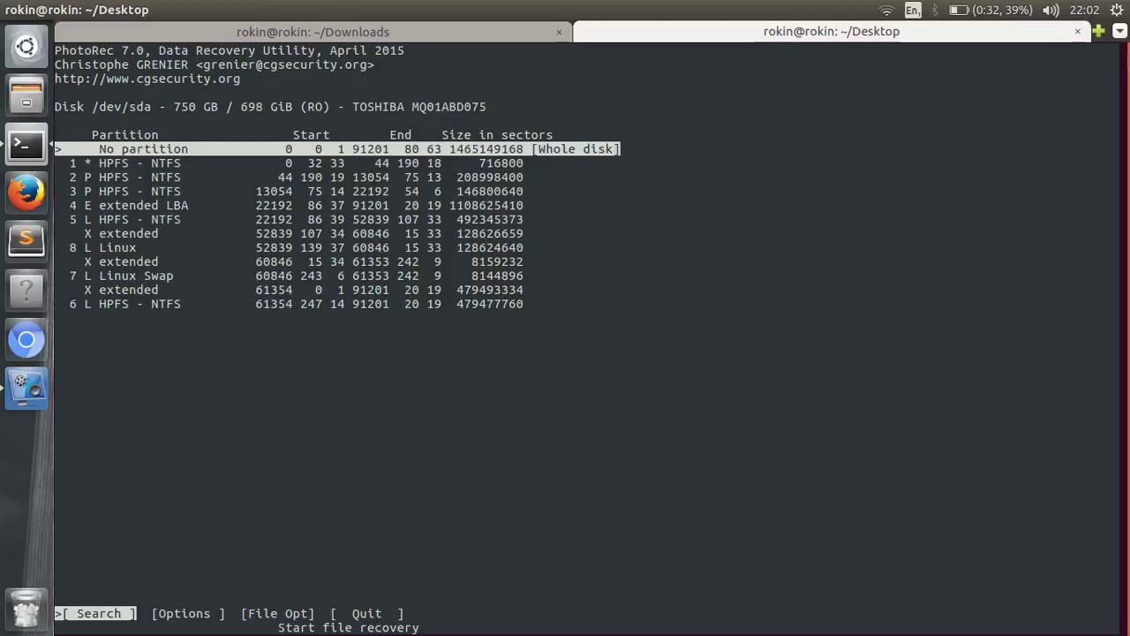
# Step: Select the 8 L Linux partition and start the search
pyautogui.press('Down')
pyautogui.press('Down')
pyautogui.press('Down')
pyautogui.press('Down')
pyautogui.press('Down')
pyautogui.press('Down')
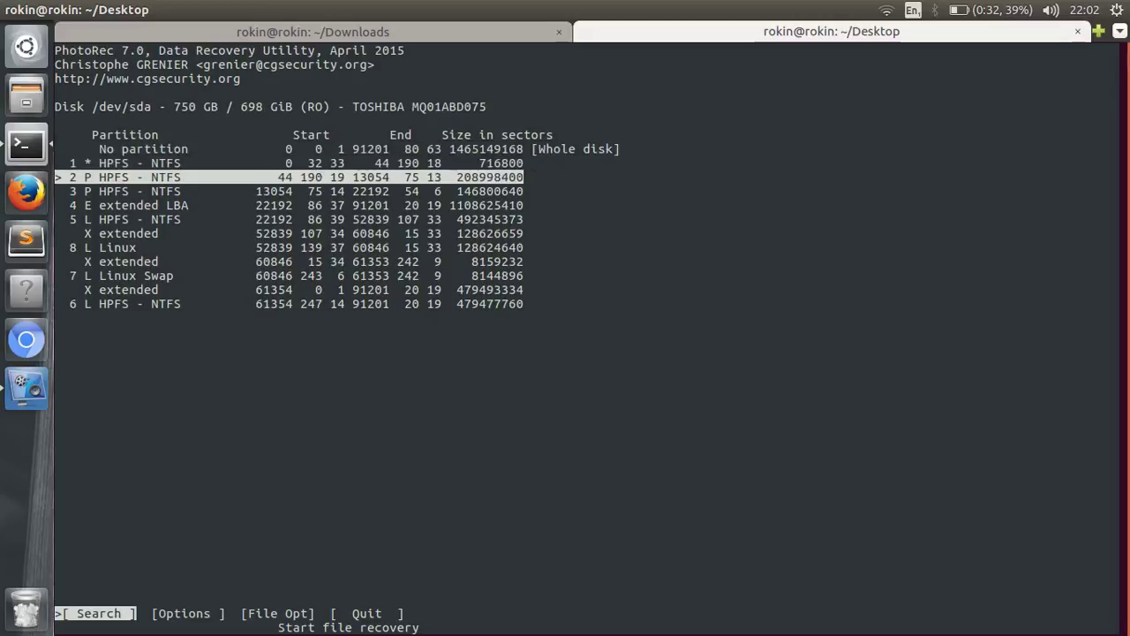
pyautogui.press('Down')
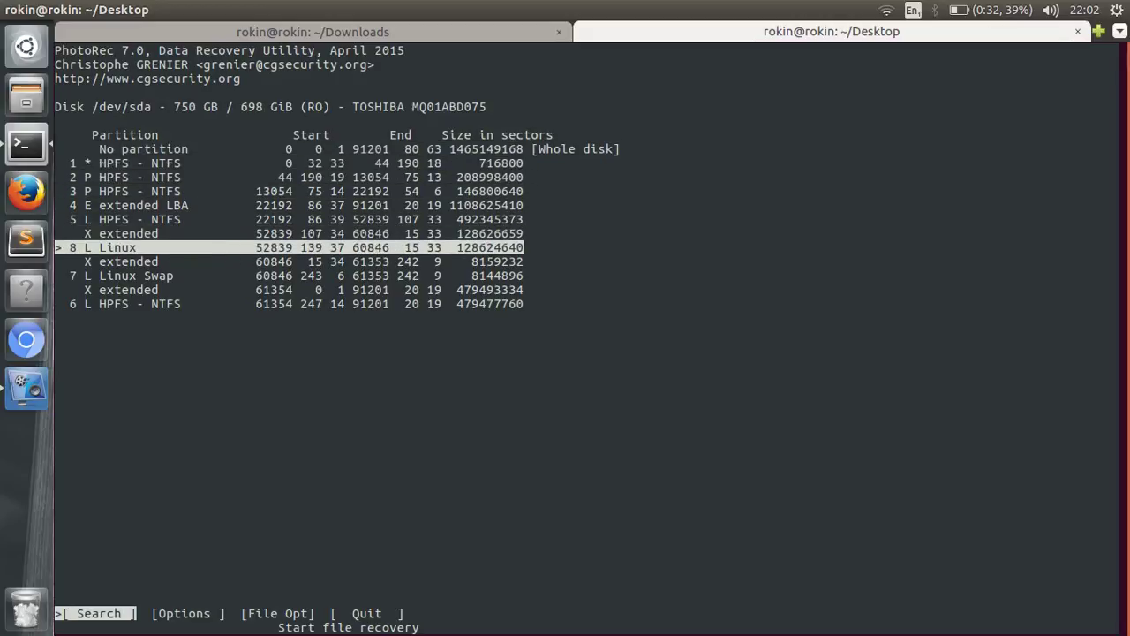
pyautogui.press('Return')
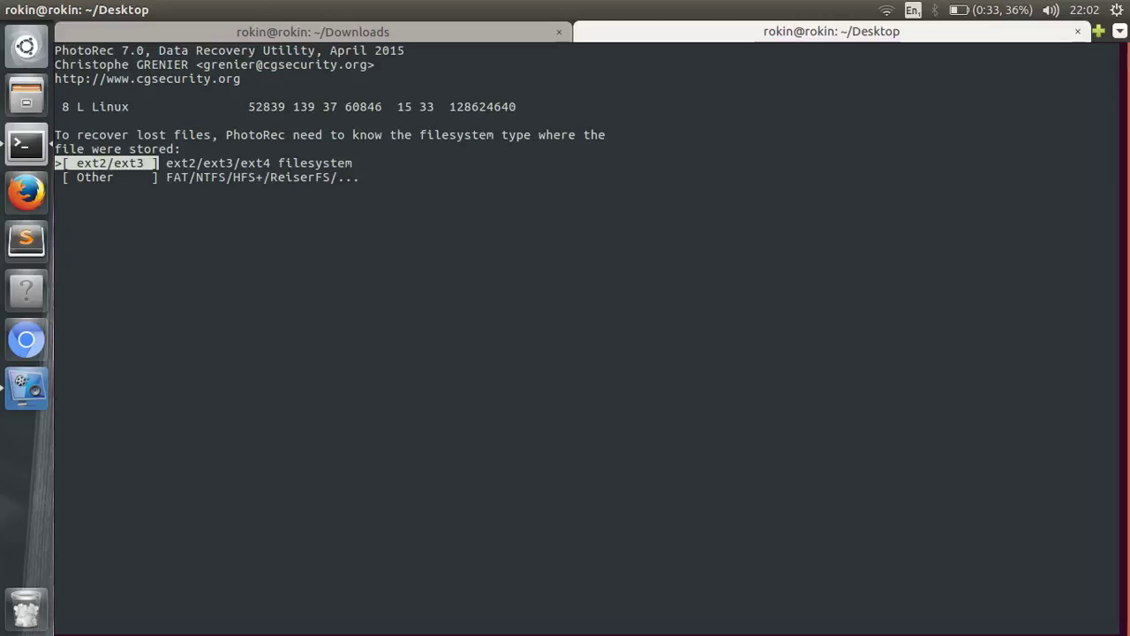
# Step: Start a whole-partition ext2/ext3 scan of the Linux partition, then stop it
pyautogui.press('Return')
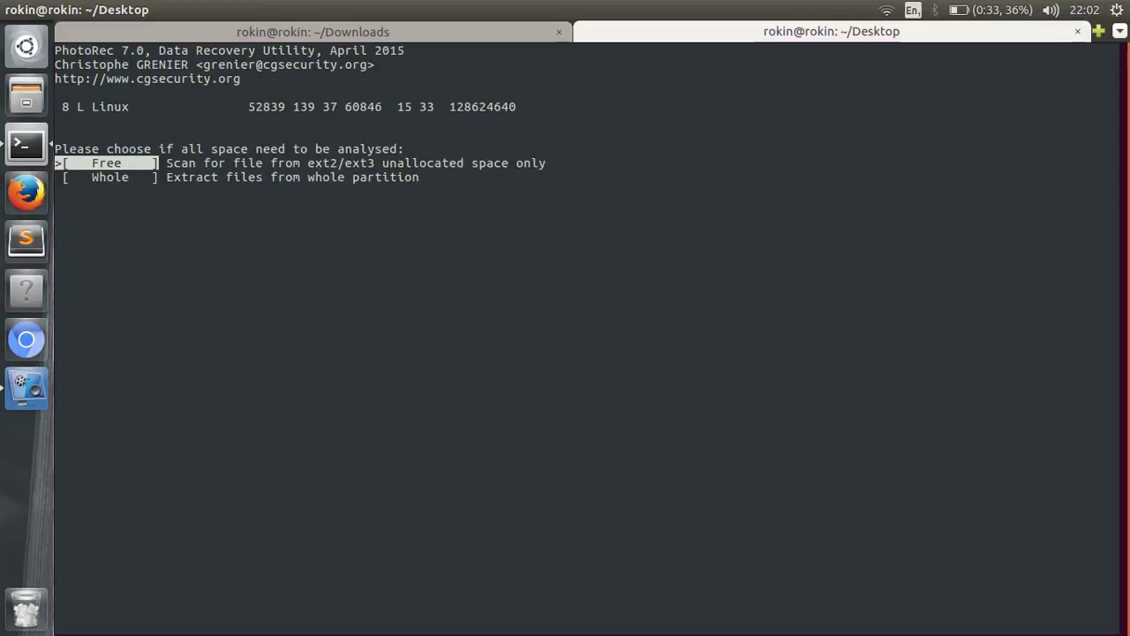
pyautogui.press('Down')
pyautogui.press('Return')
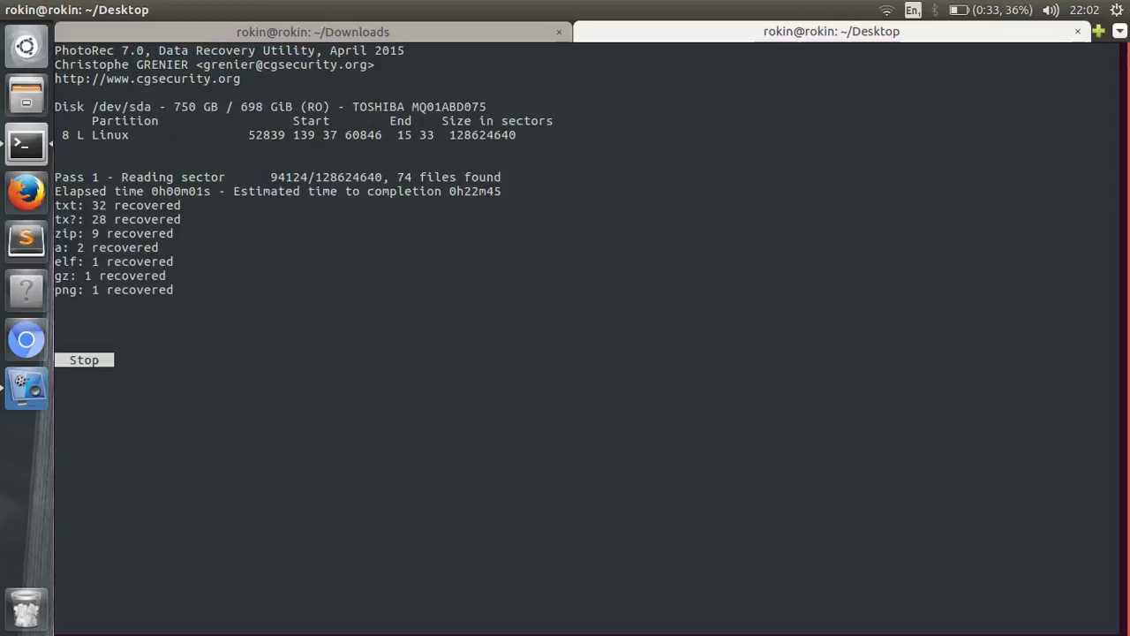
pyautogui.press('Return')
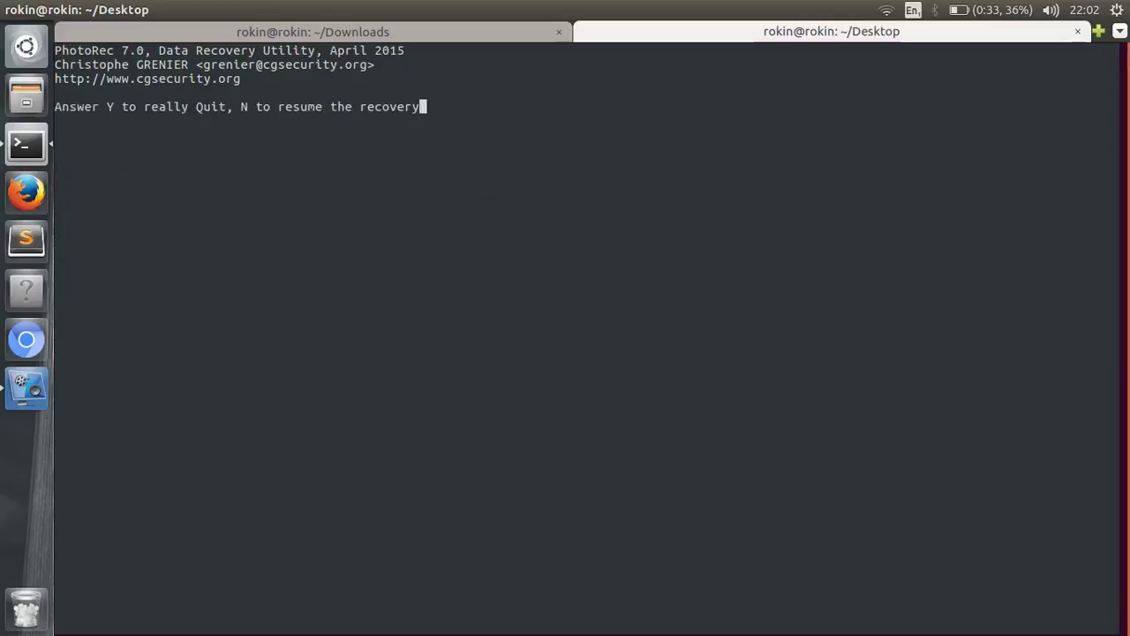
pyautogui.press('n')
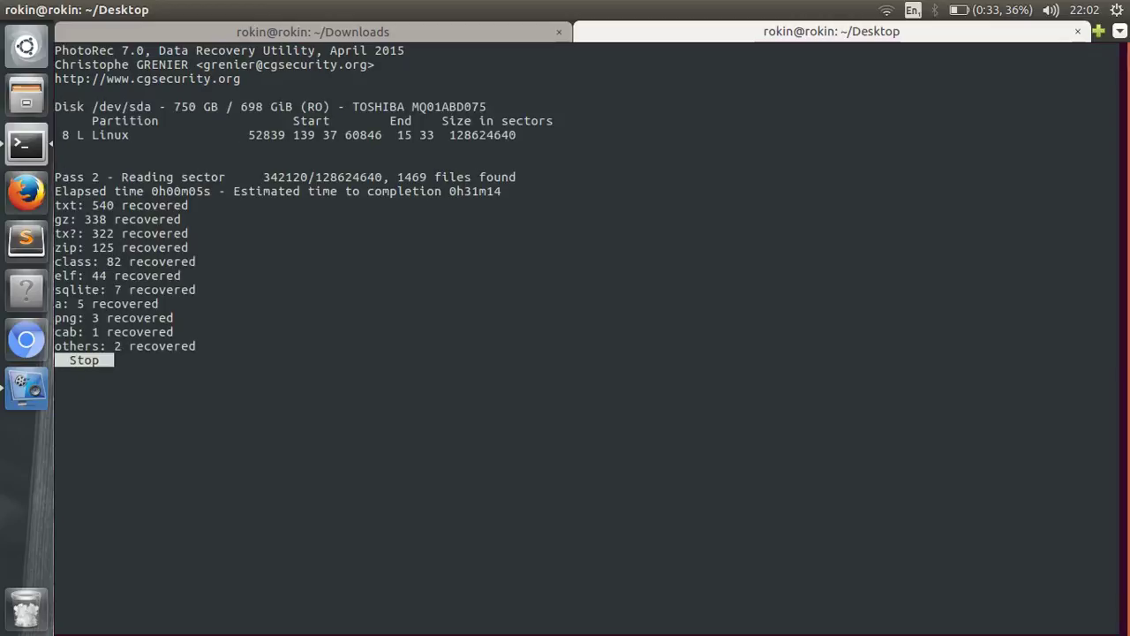
pyautogui.press('Return')
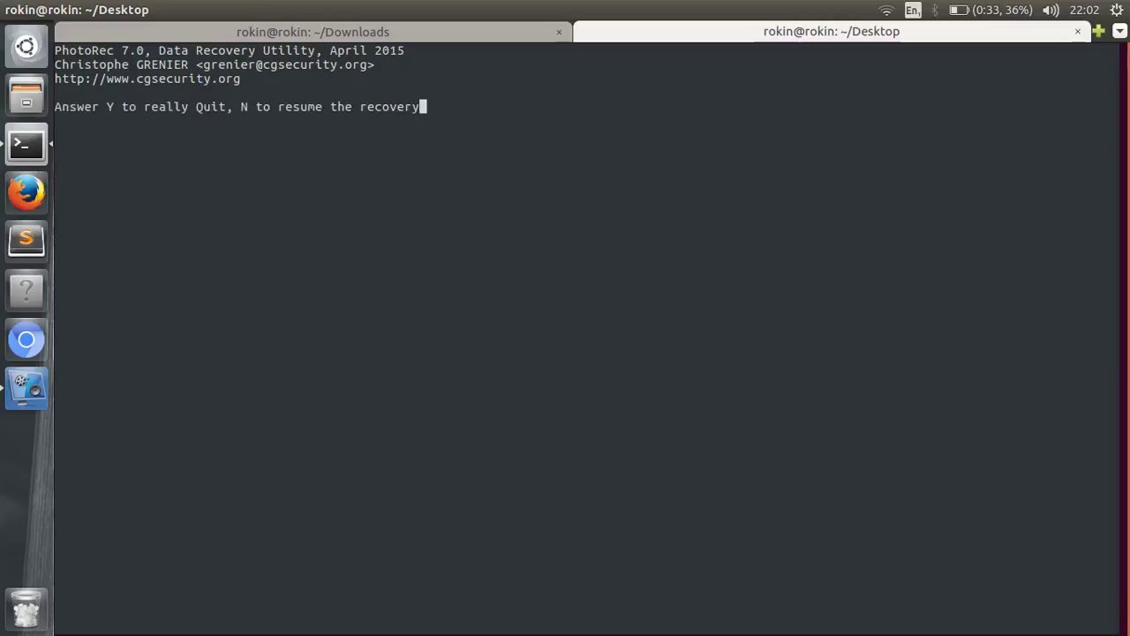
pyautogui.press('y')
pyautogui.press('Return')
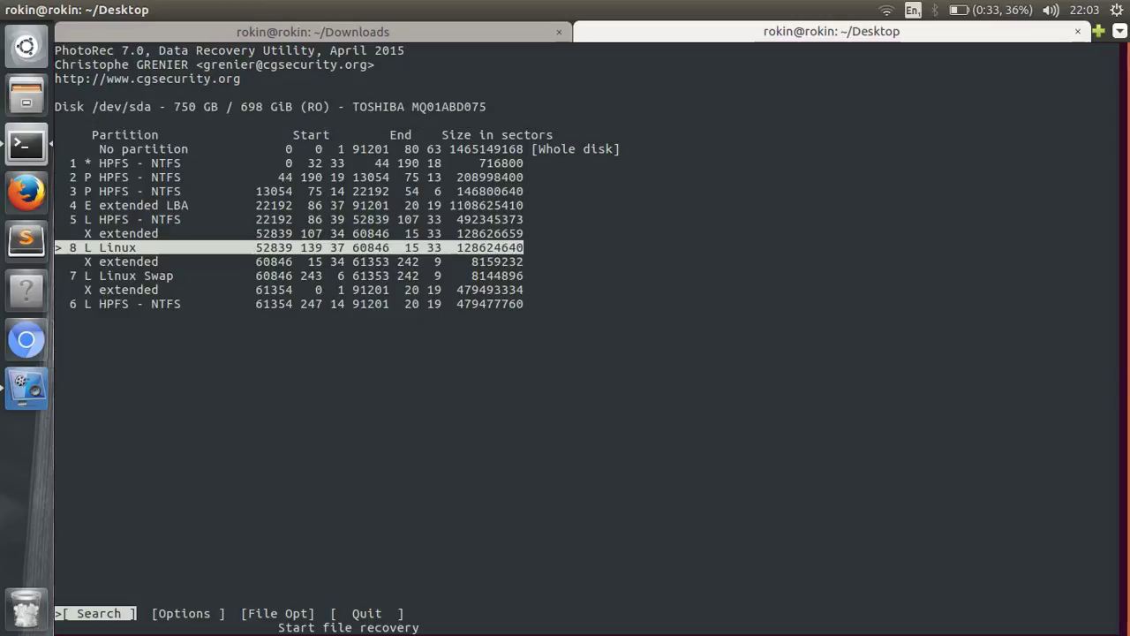
# Step: Rerun the Linux partition recovery as ext2/ext3/ext4 on free space only, then abort it
pyautogui.press('Up')
pyautogui.press('Up')
pyautogui.press('Down')
pyautogui.press('Down')
pyautogui.press('Up')
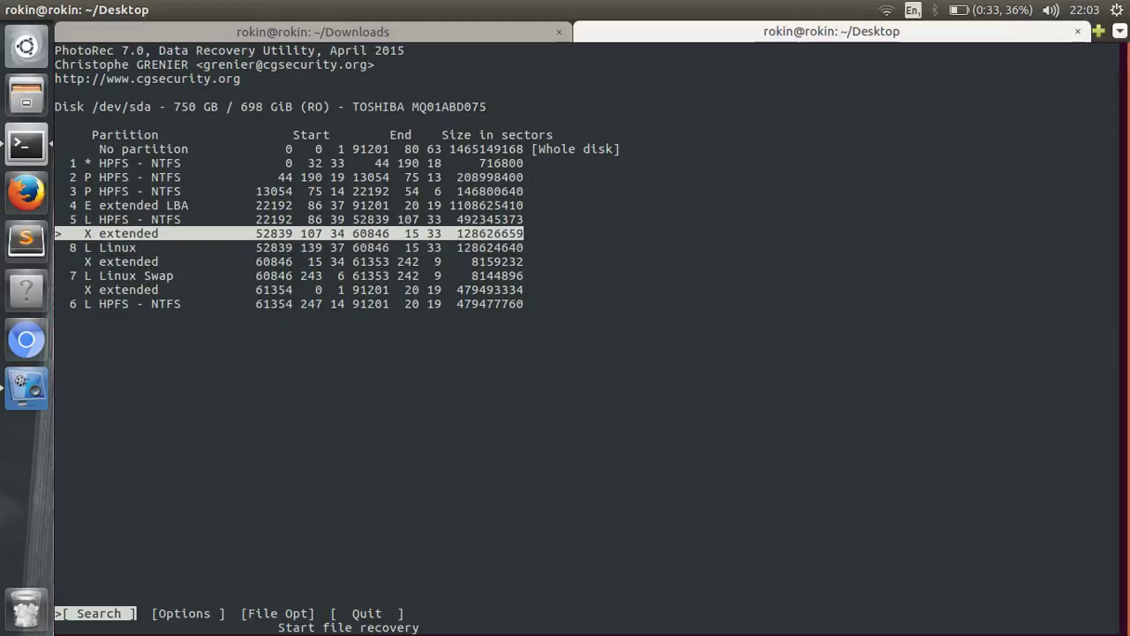
pyautogui.press('Up')
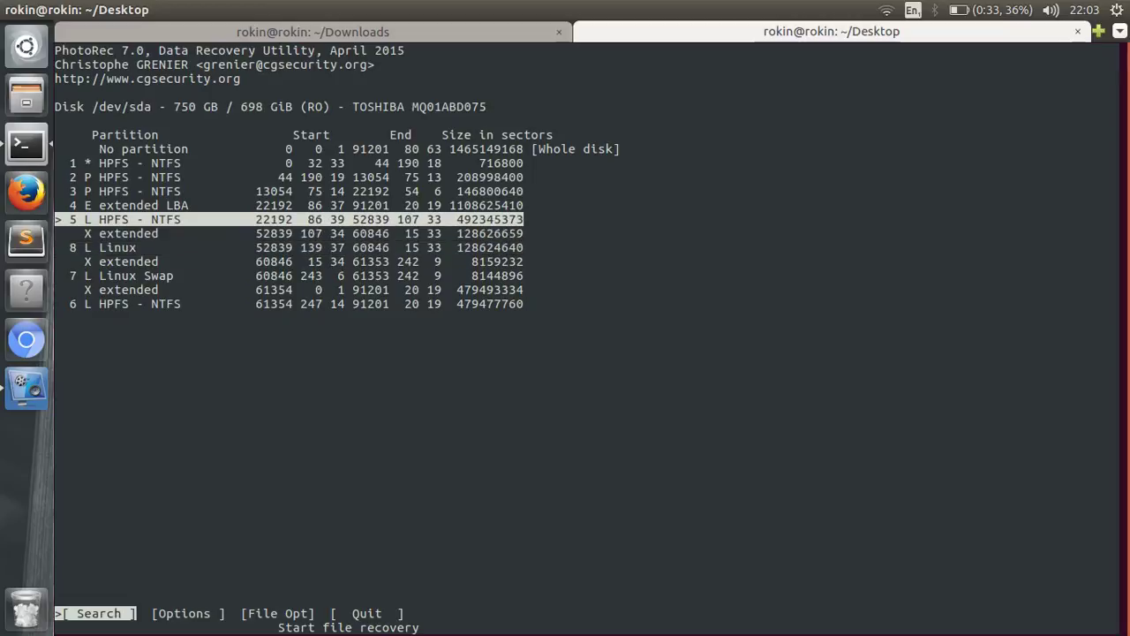
pyautogui.press('Up')
pyautogui.press('Up')
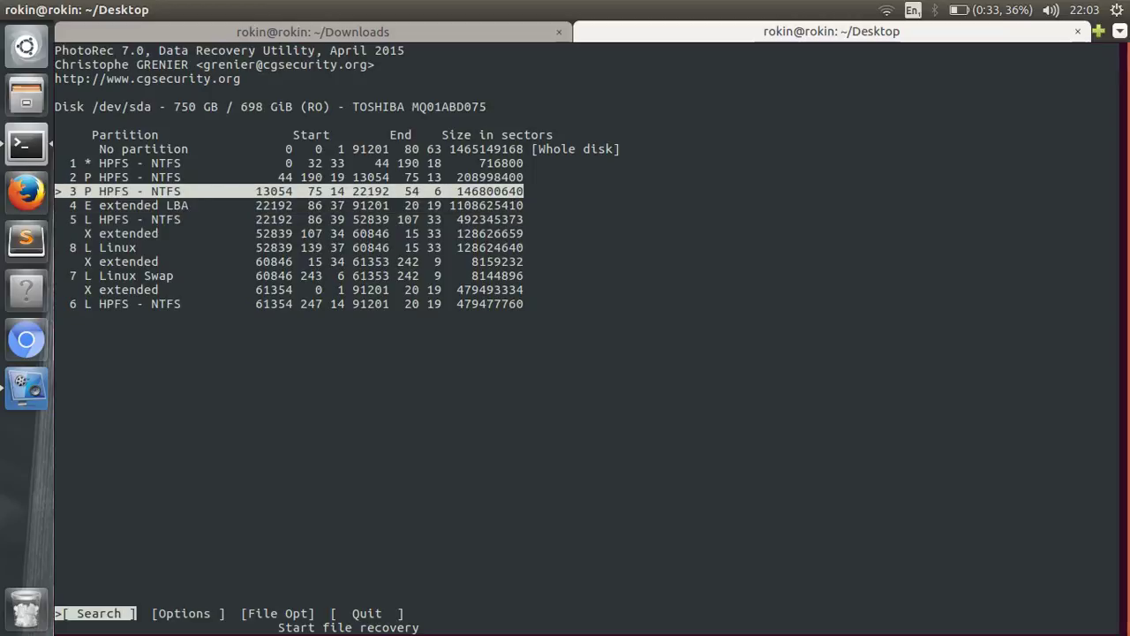
pyautogui.press('Down')
pyautogui.press('Down')
pyautogui.press('Down')
pyautogui.press('Down')
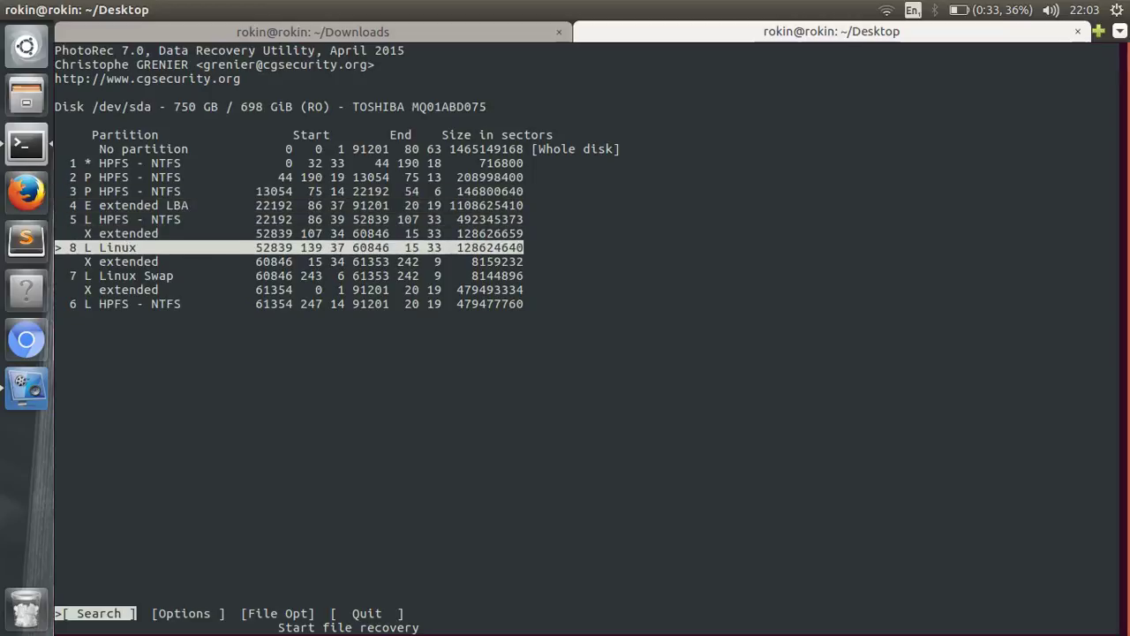
pyautogui.press('Return')
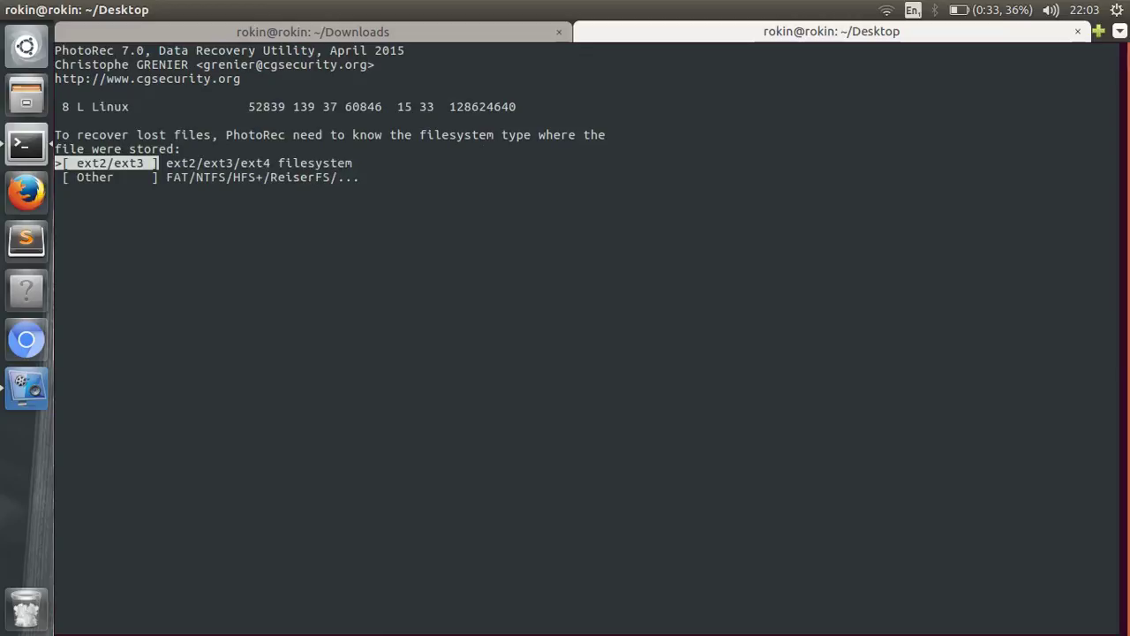
pyautogui.press('Return')
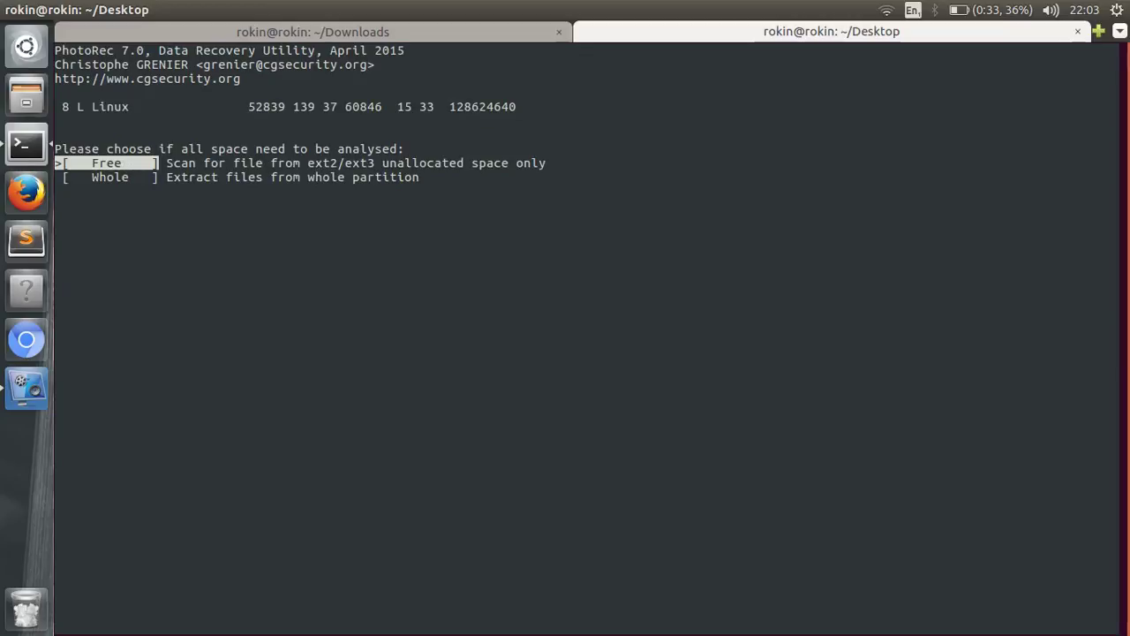
pyautogui.press('Return')
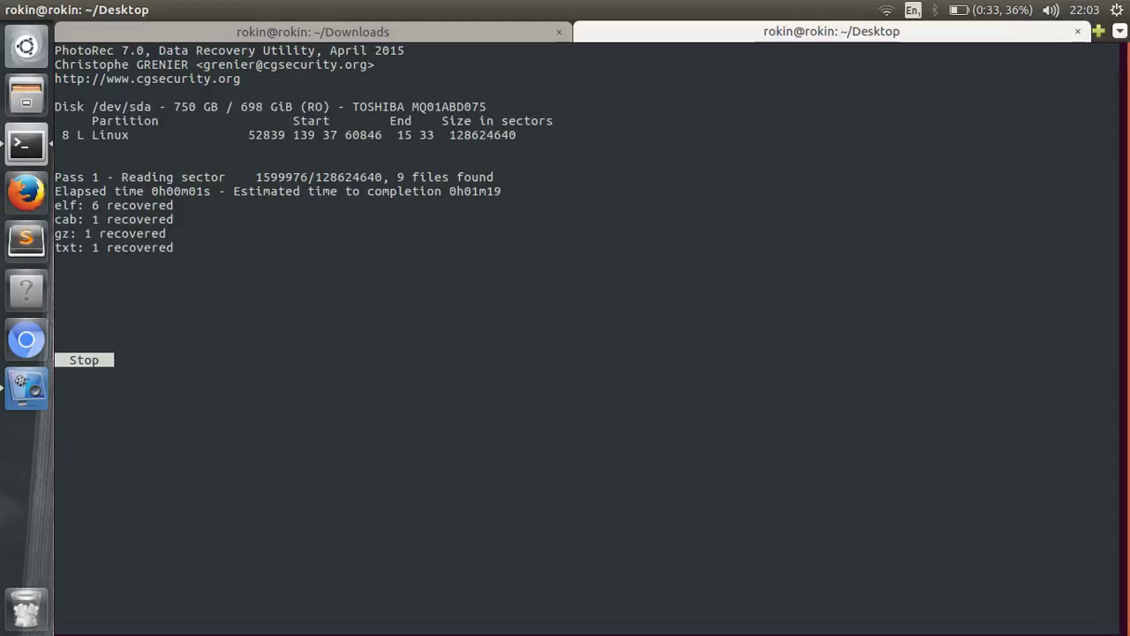
pyautogui.press('Return')
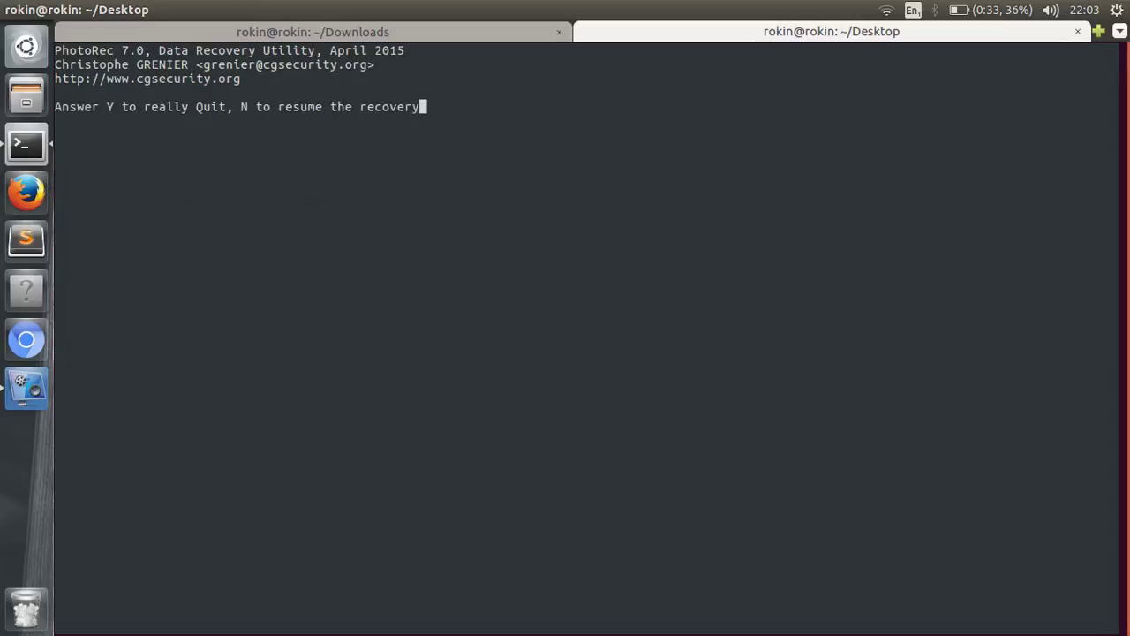
pyautogui.press('y')
pyautogui.press('Return')
pyautogui.press('Return')
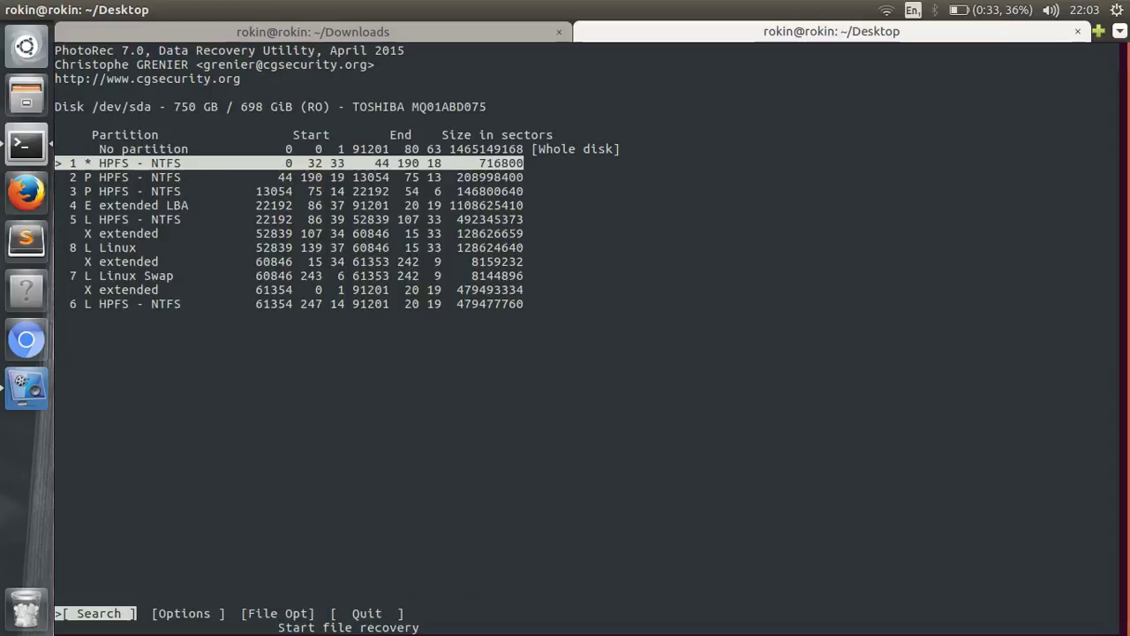
# Step: Start a whole-partition Other-filesystem scan of partition 3 HPFS-NTFS, then stop it
pyautogui.press('Down')
pyautogui.press('Down')
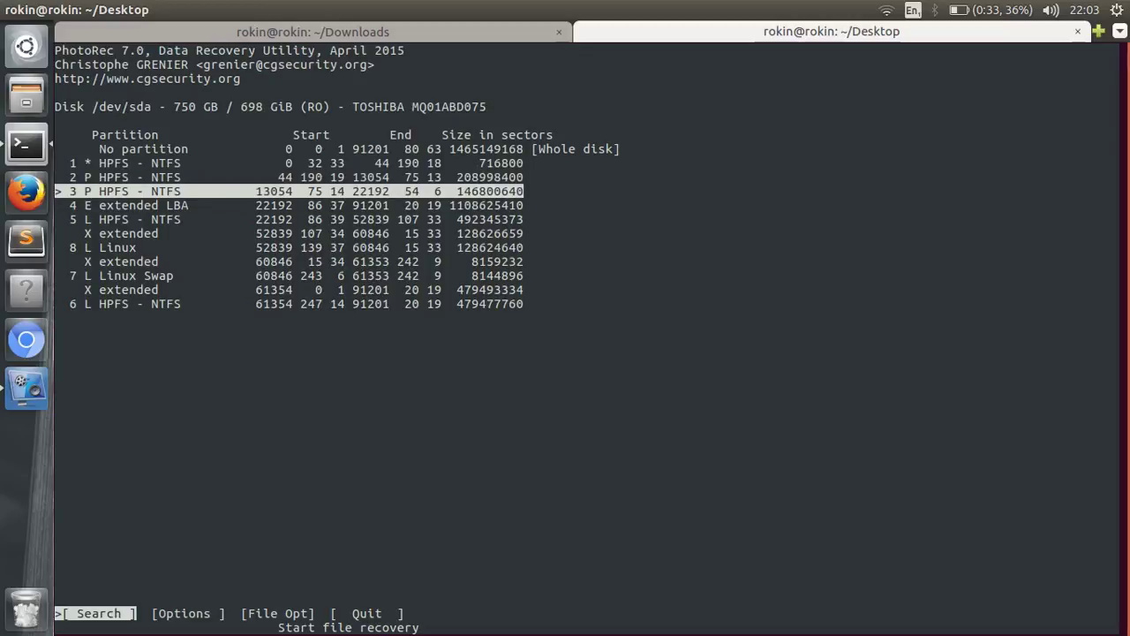
pyautogui.press('Up')
pyautogui.press('Up')
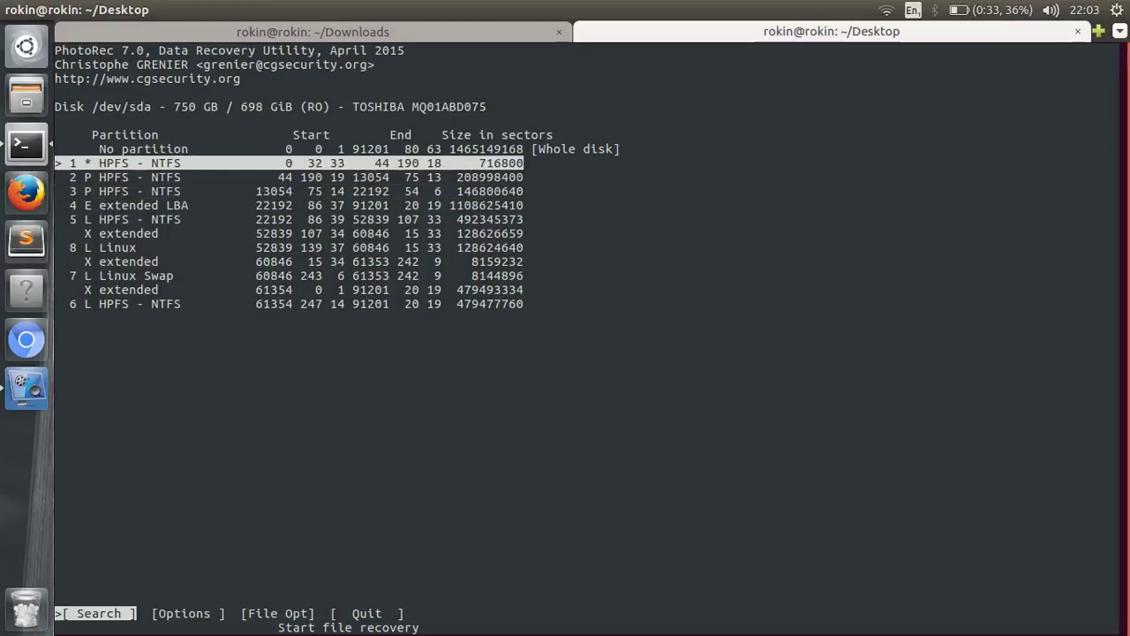
pyautogui.press('Up')
pyautogui.press('Down')
pyautogui.press('Down')
pyautogui.press('Down')
pyautogui.press('Return')
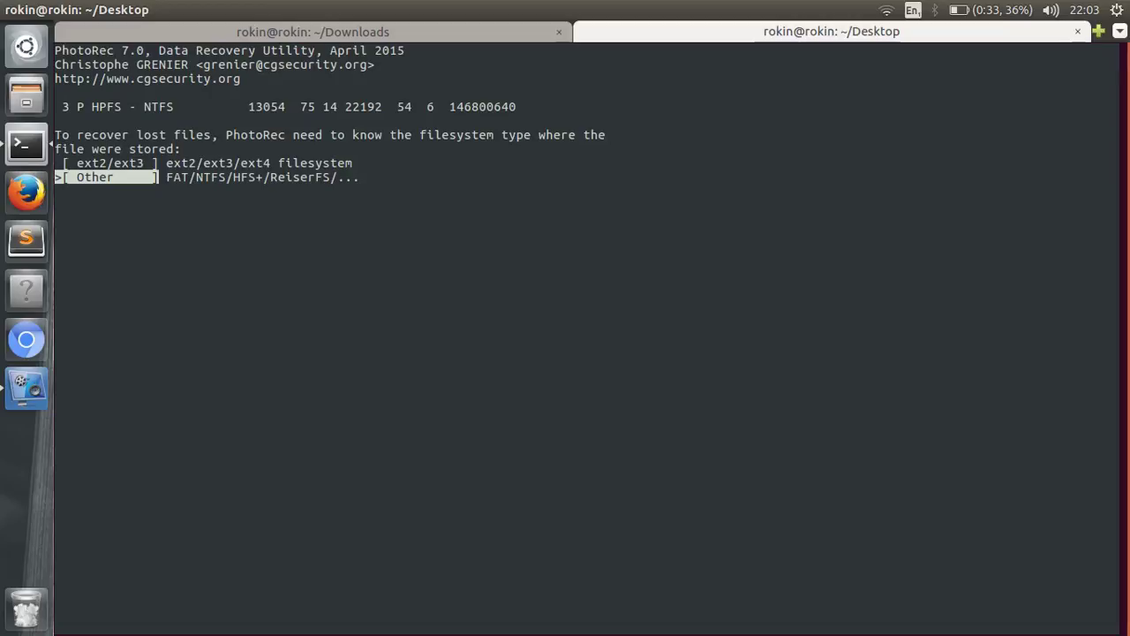
pyautogui.press('Return')
pyautogui.press('Down')
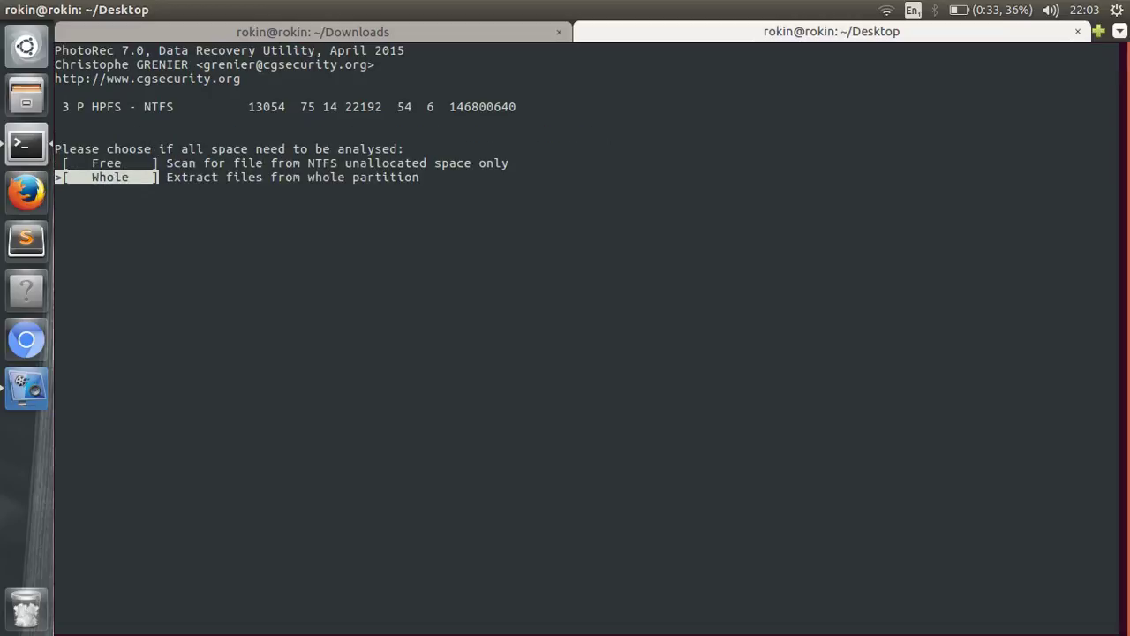
pyautogui.press('Return')
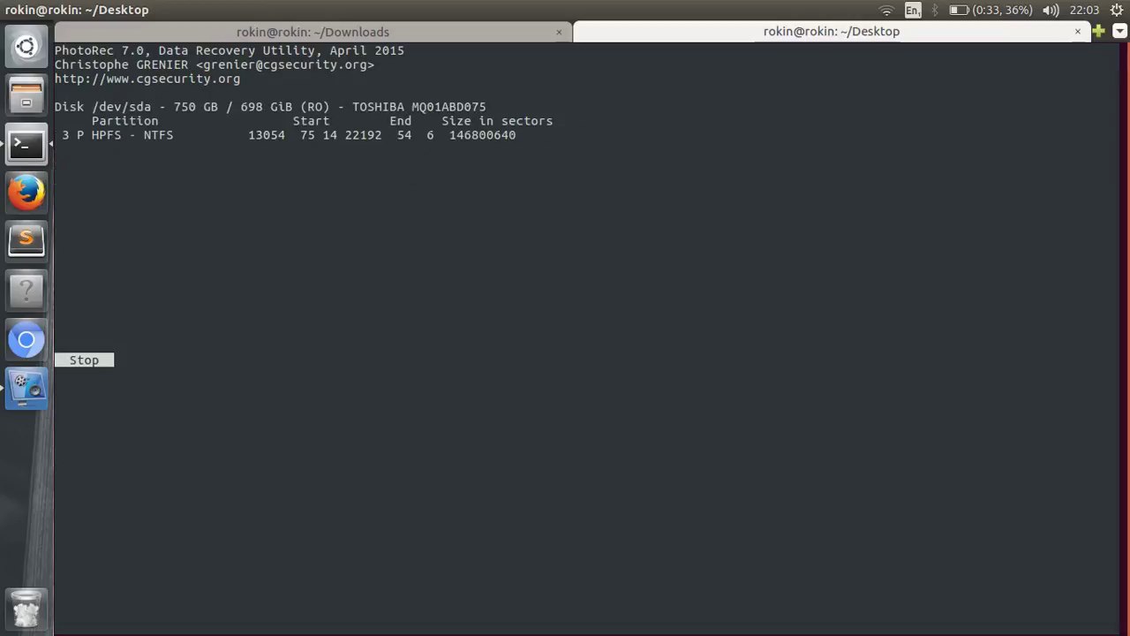
pyautogui.press('Return')
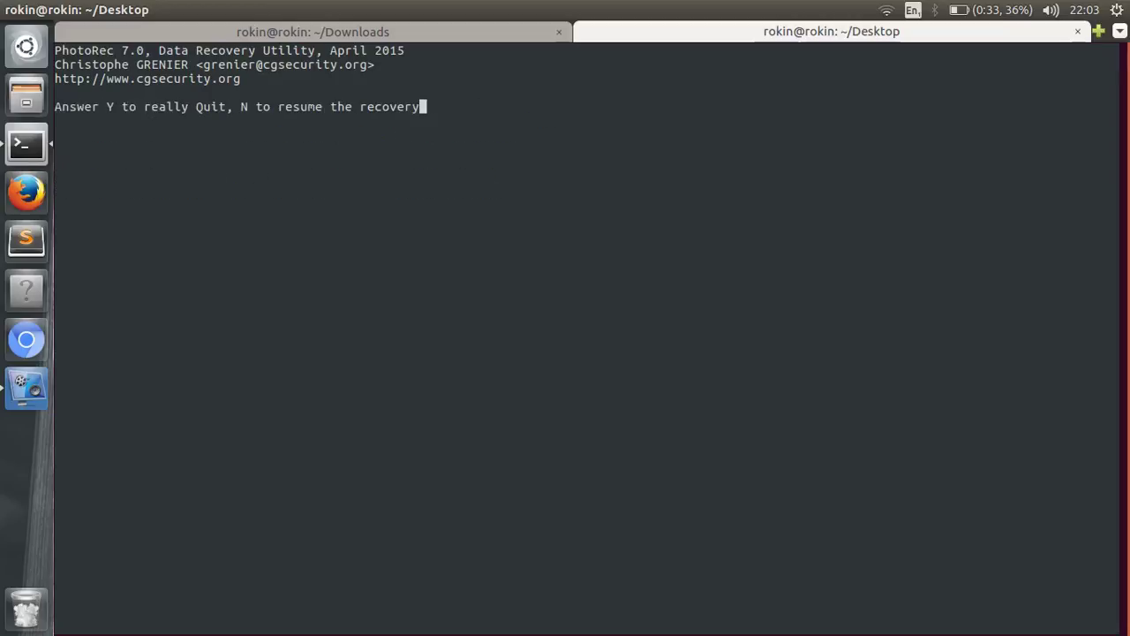
pyautogui.press('y')
pyautogui.press('Return')
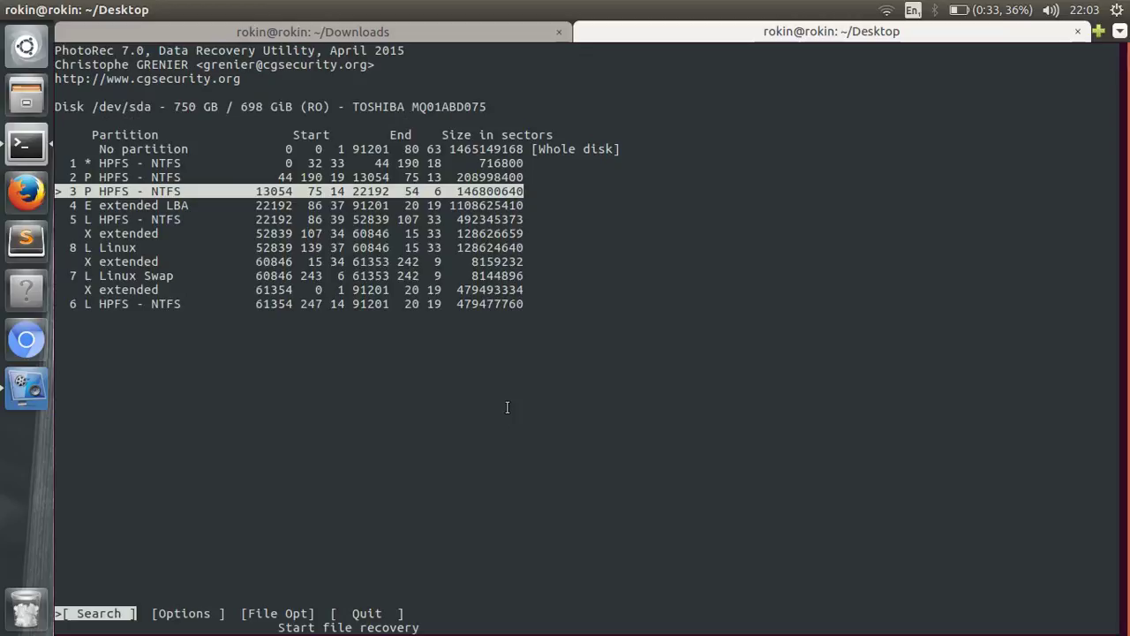
# Step: Open a new terminal tab, change to the home directory and run blkid
pyautogui.hotkey('ctrl', 'shift', 't')
pyautogui.write('cd ')
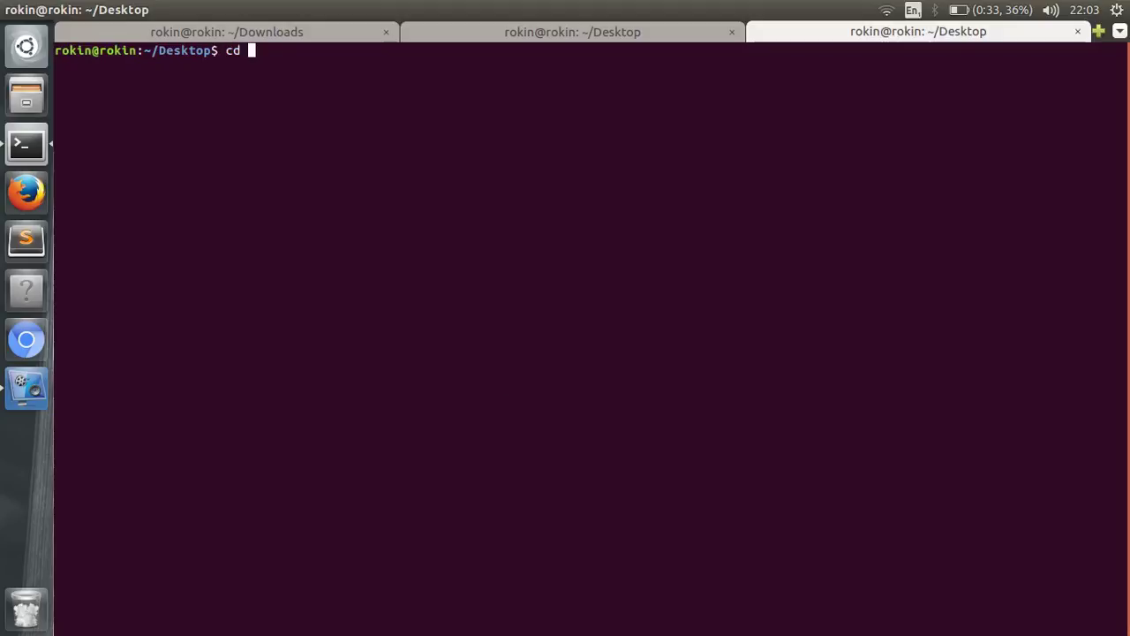
pyautogui.write('~')
pyautogui.press('Return')
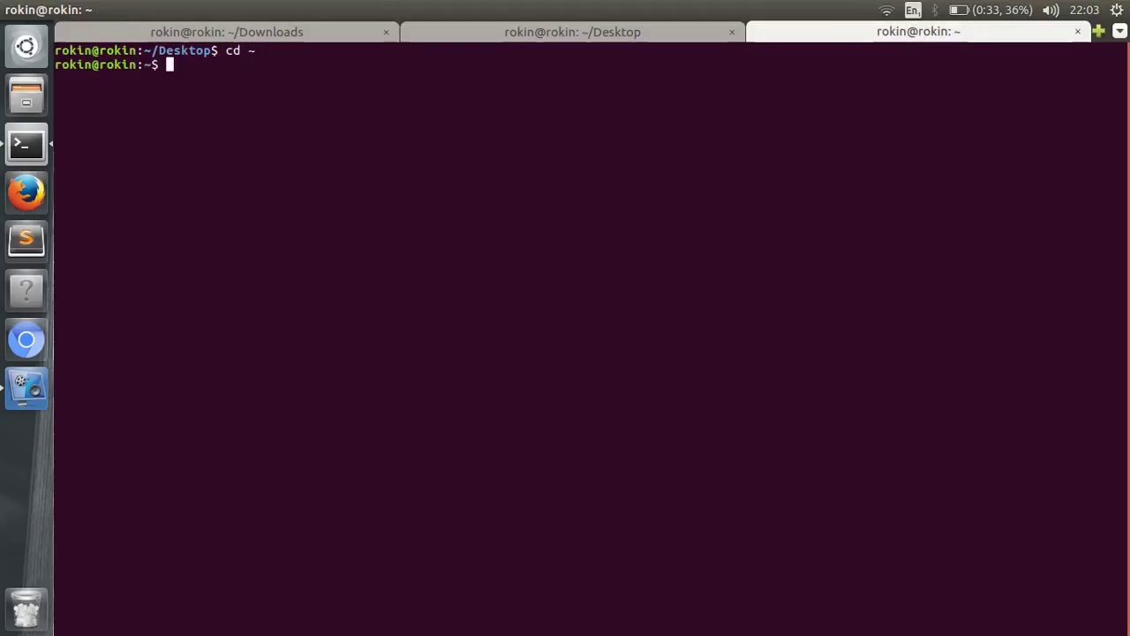
pyautogui.write('blkid')
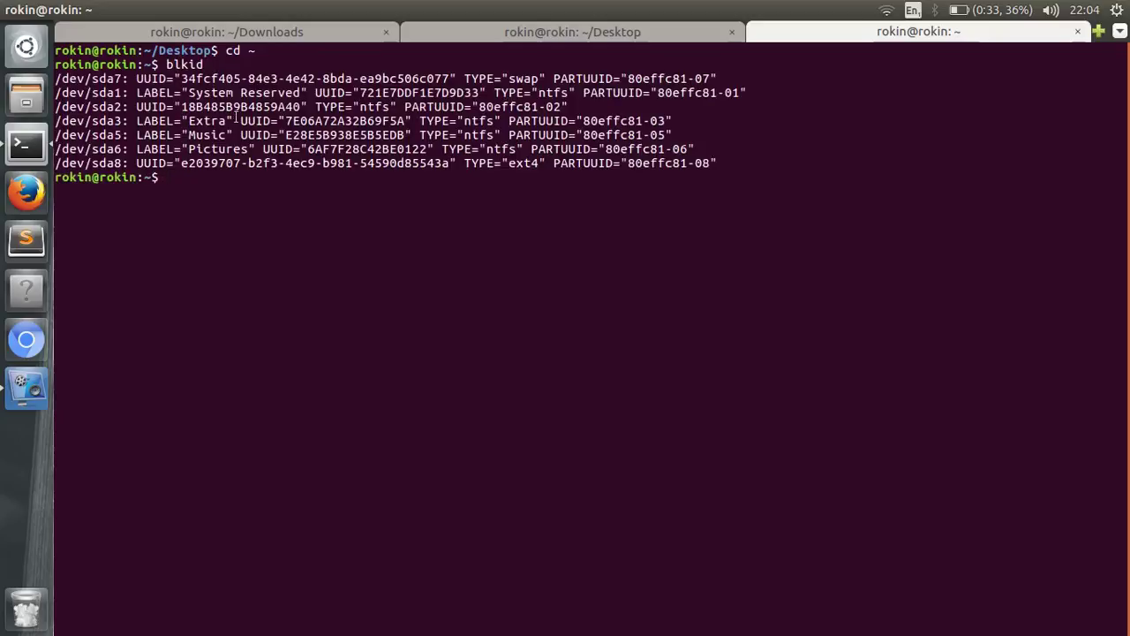
# Step: Highlight sda3's Extra label and the ntfs, ntfs and ext4 types of sda3, sda5 and sda8
pyautogui.moveTo(188, 121); pyautogui.dragTo(227, 122)
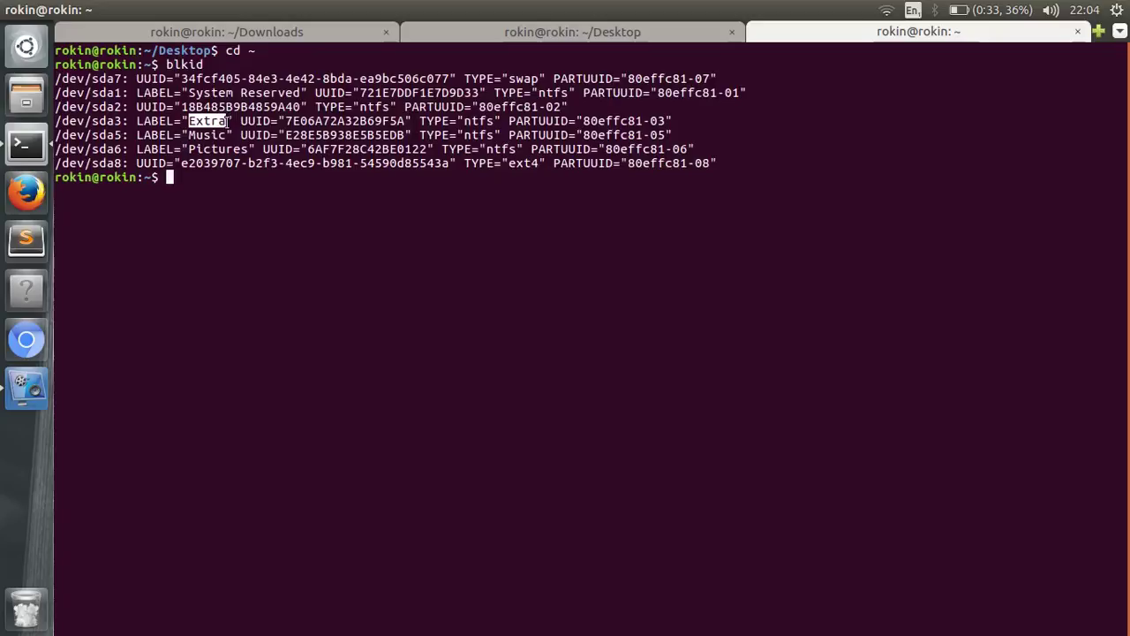
pyautogui.doubleClick(482, 121)
pyautogui.click(475, 146)
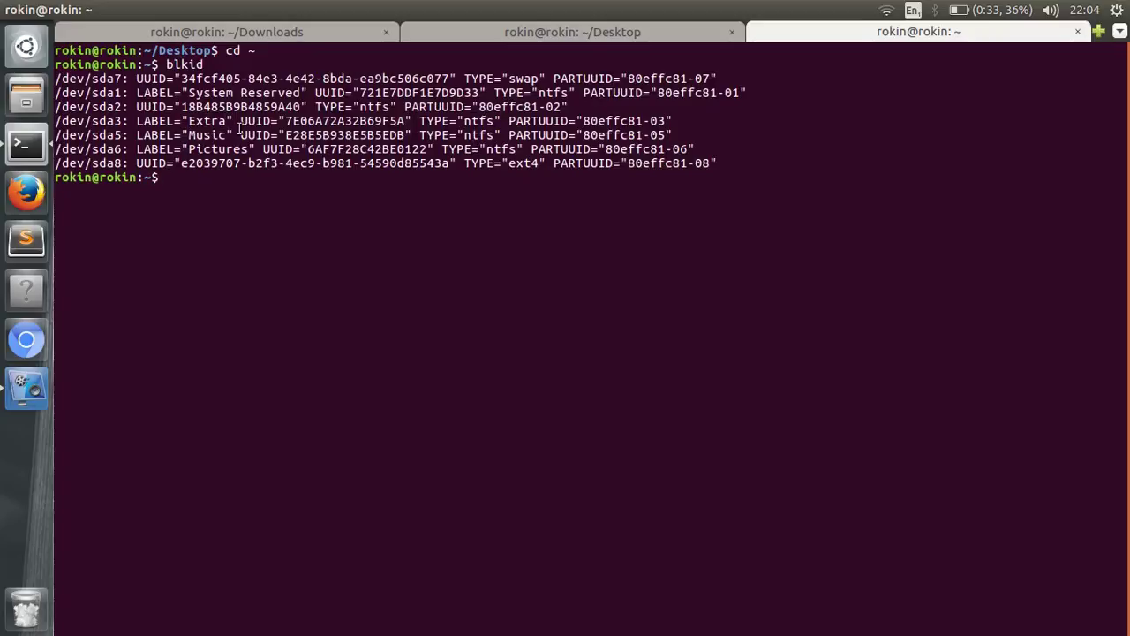
pyautogui.doubleClick(482, 135)
pyautogui.click(491, 144)
pyautogui.moveTo(511, 163); pyautogui.dragTo(539, 163)
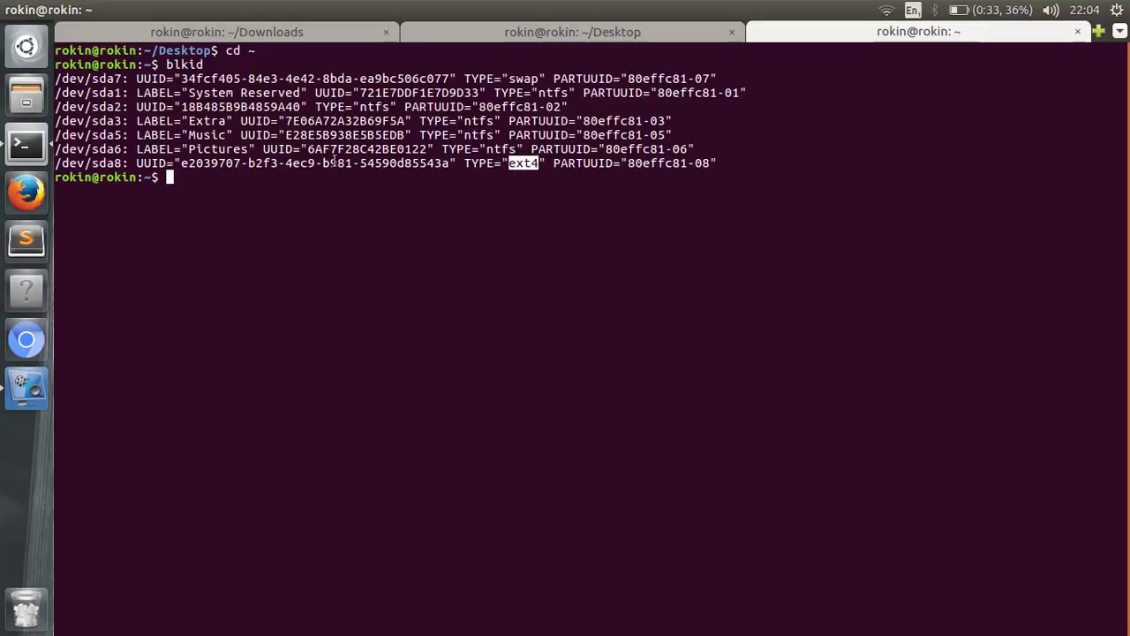
pyautogui.click(314, 161)
# Step: Close the extra tab with exit, pick 8 L Linux as ext2/ext3/ext4, and settle on Whole partition
pyautogui.write('exit')
pyautogui.press('Return')
pyautogui.press('Down')
pyautogui.press('Down')
pyautogui.press('Down')
pyautogui.press('Down')
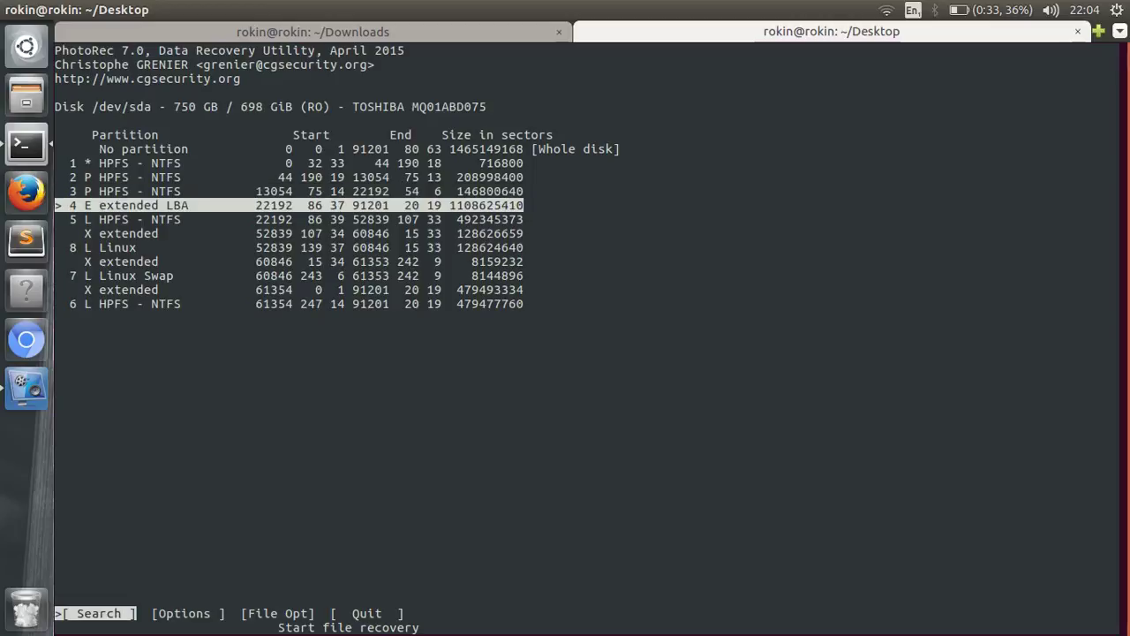
pyautogui.press('Return')
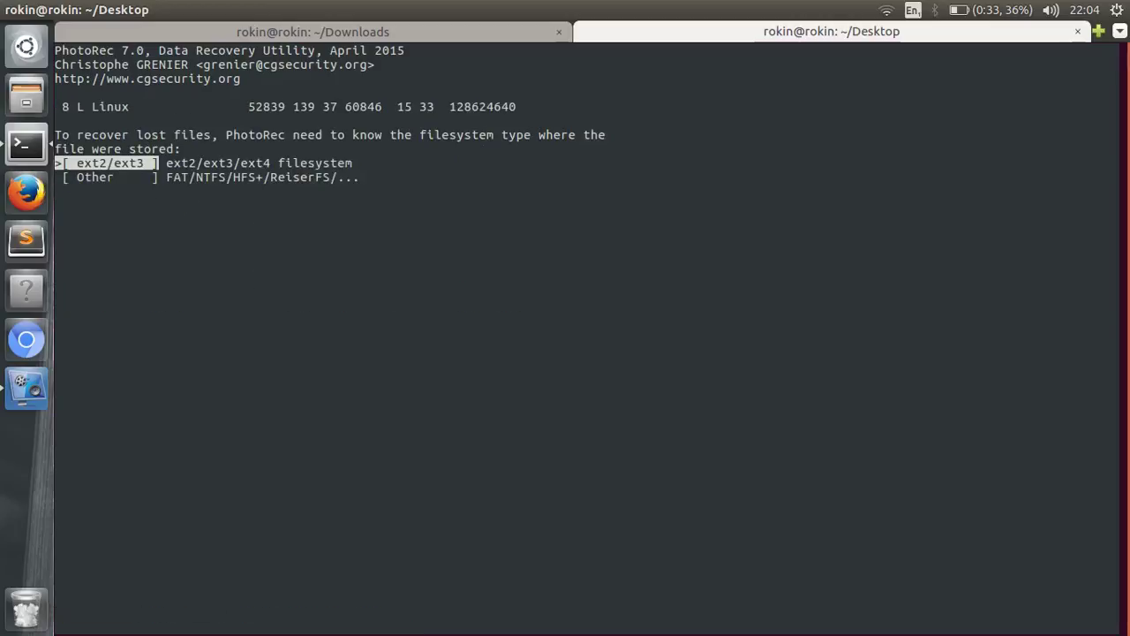
pyautogui.press('Return')
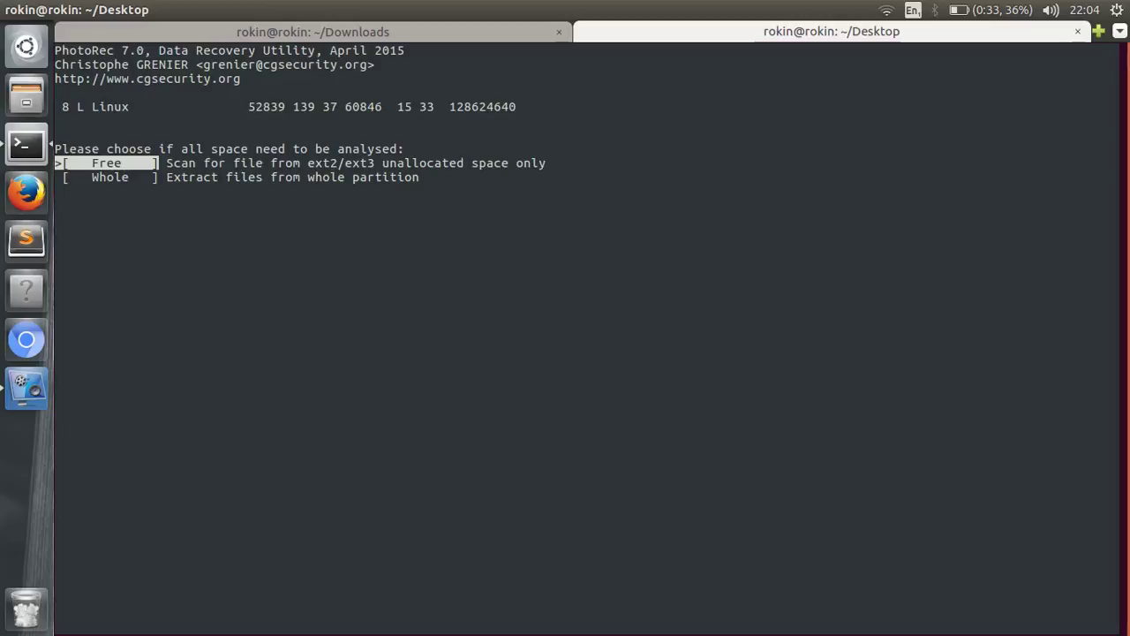
pyautogui.press('Down')
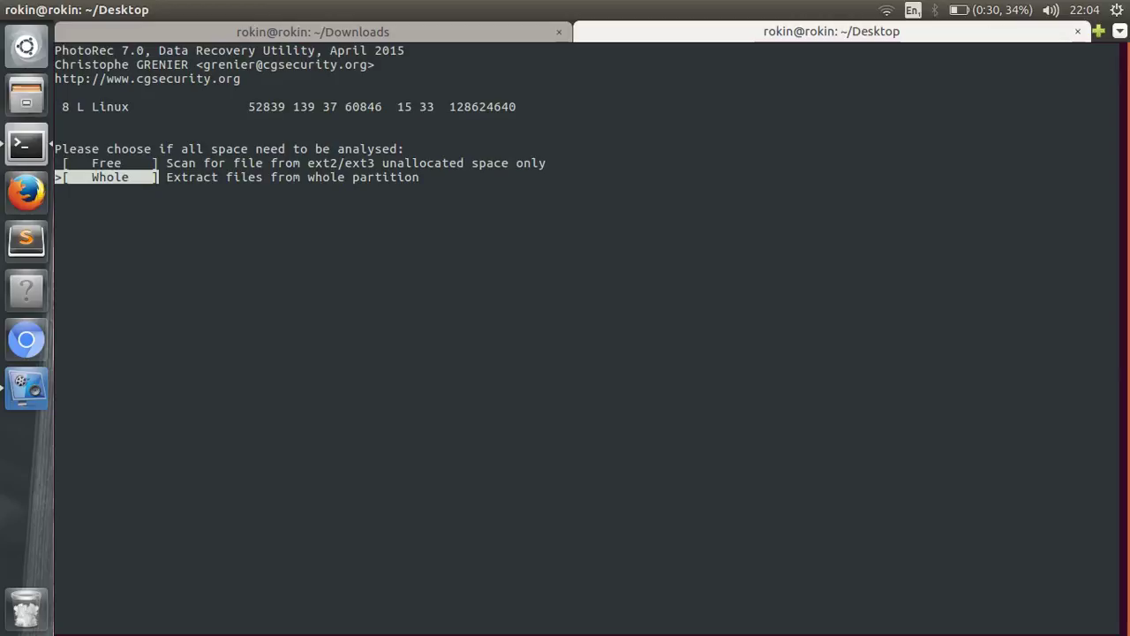
pyautogui.press('Up')
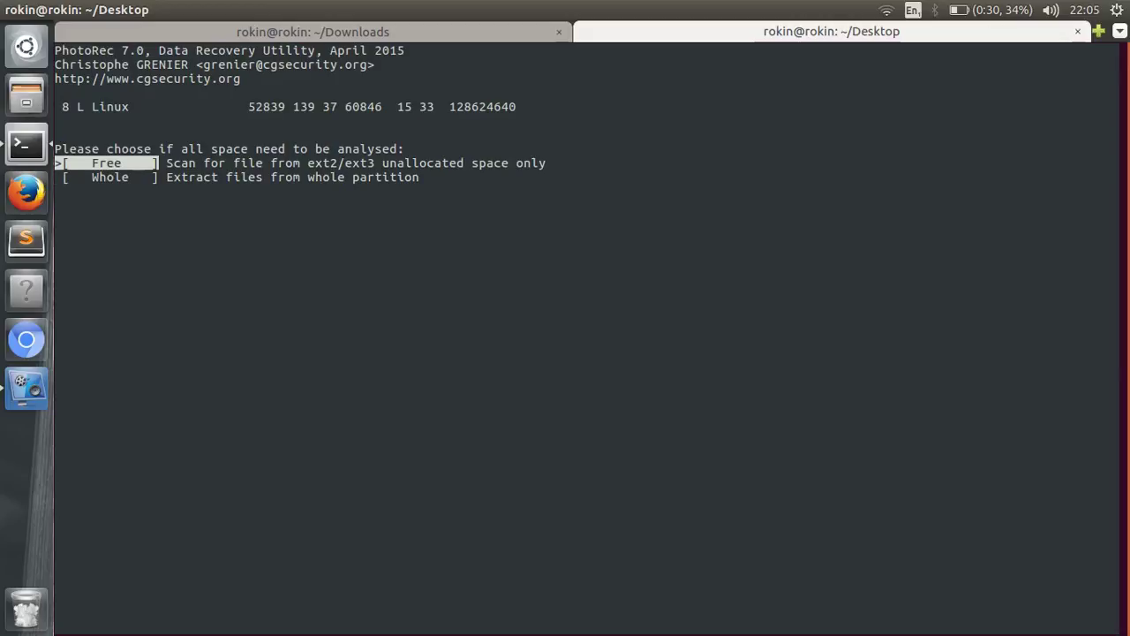
pyautogui.press('Down')
# Step: Start the whole-partition scan and highlight the recovered txt file count
pyautogui.press('Return')
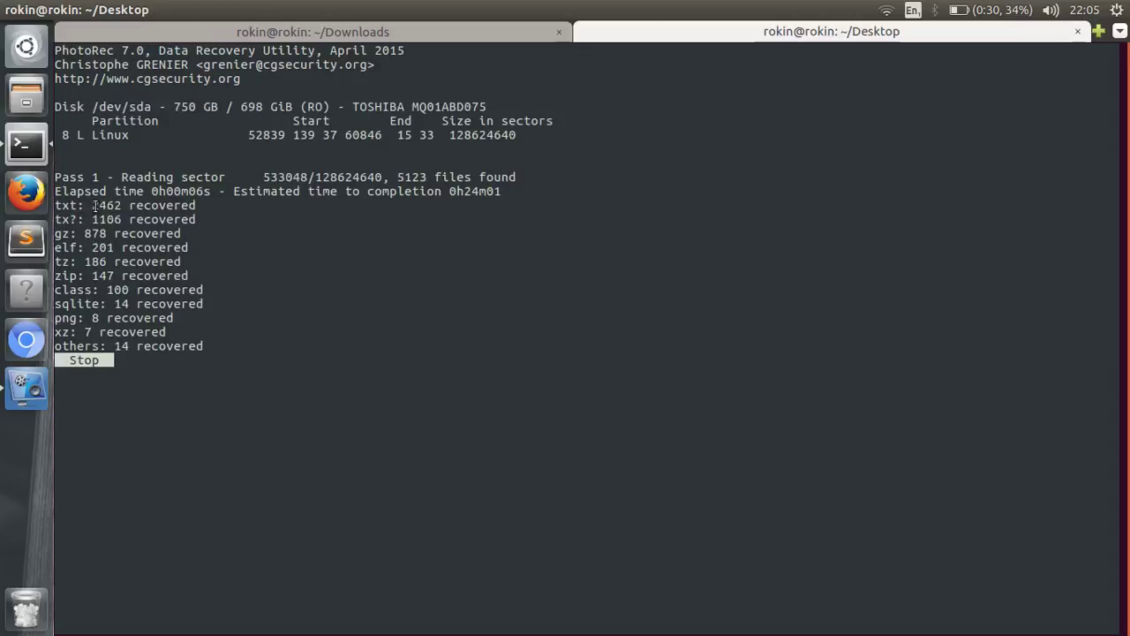
pyautogui.moveTo(92, 205)
pyautogui.mouseDown()
pyautogui.moveTo(132, 205)
pyautogui.moveTo(103, 206)
pyautogui.mouseUp()
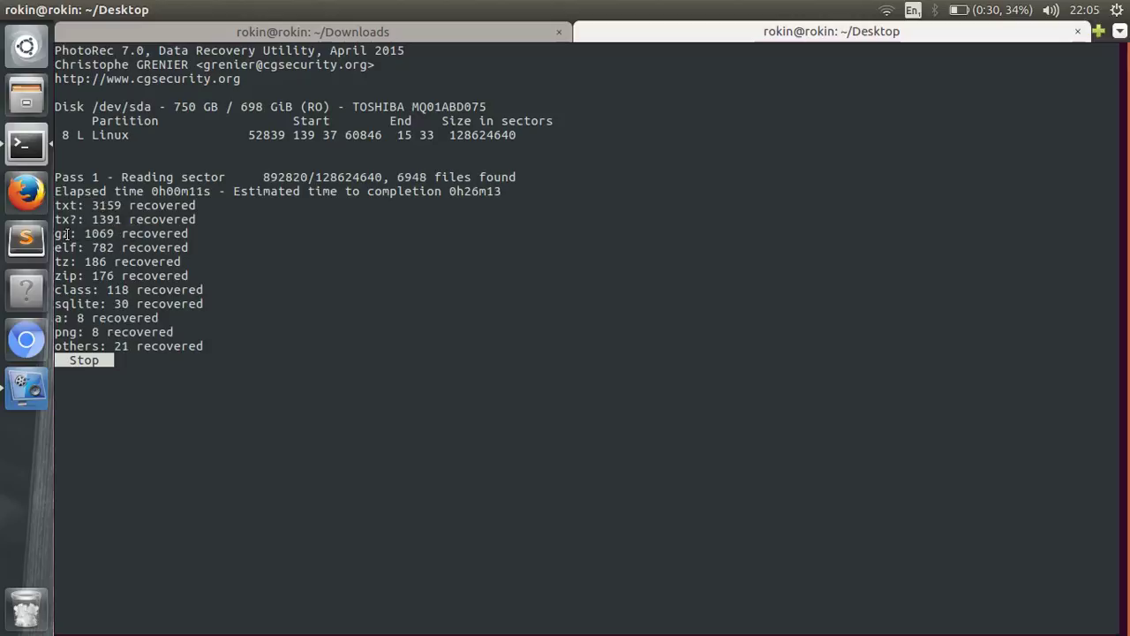
pyautogui.moveTo(94, 278); pyautogui.dragTo(133, 295)
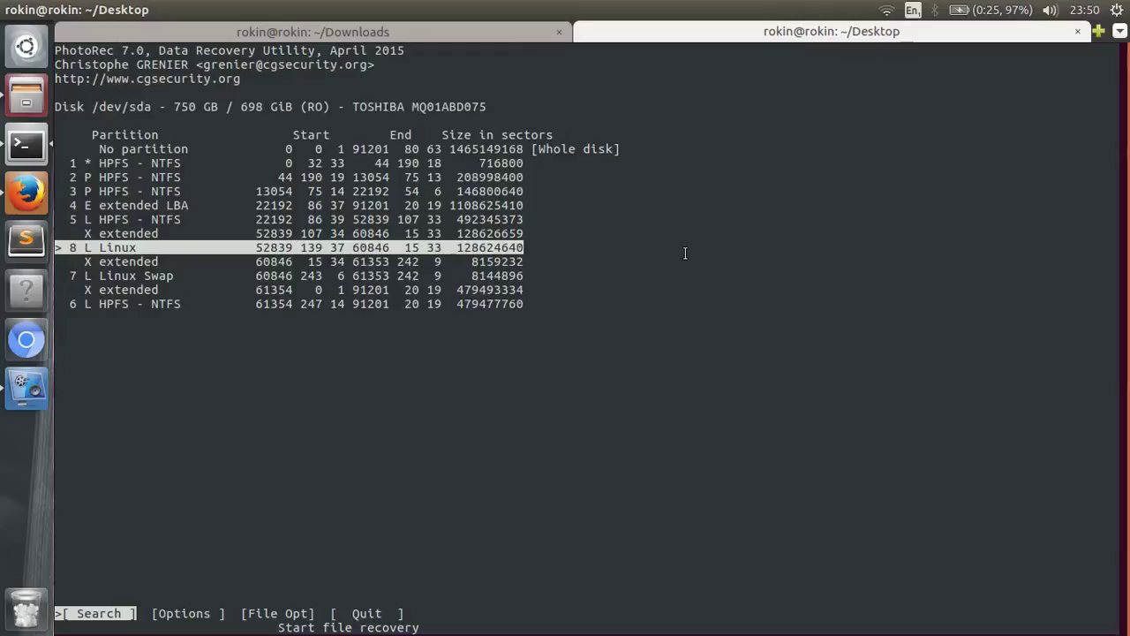
# Step: Quit PhotoRec through both Quit options and interrupt script.sh with Ctrl+C
pyautogui.press('Right')
pyautogui.press('Right')
pyautogui.press('Right')
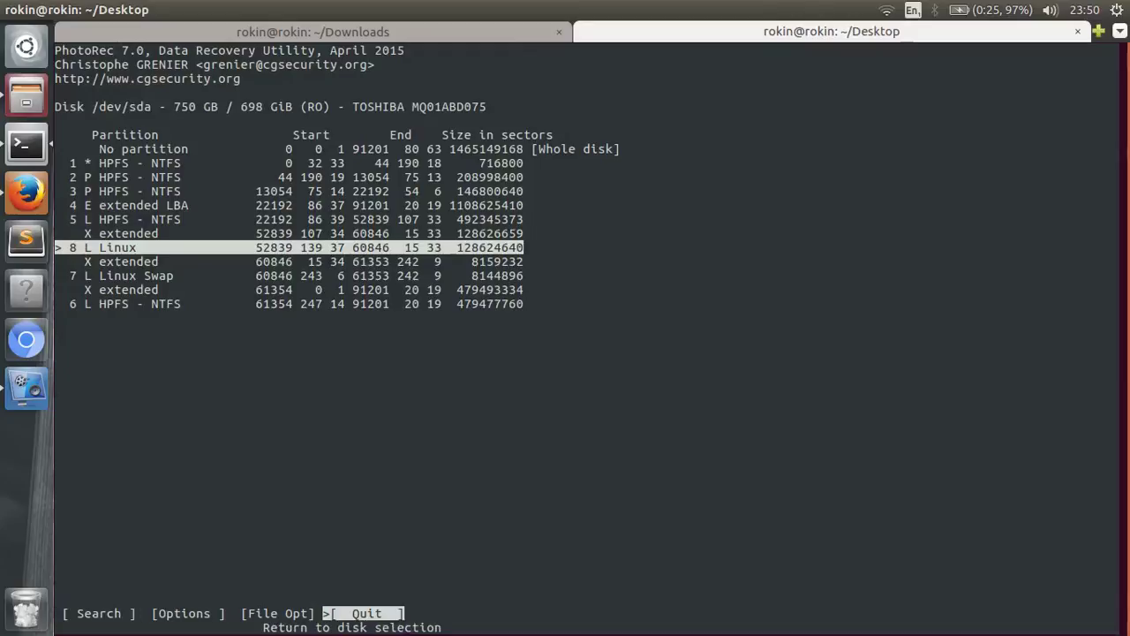
pyautogui.press('Return')
pyautogui.press('Right')
pyautogui.press('Return')
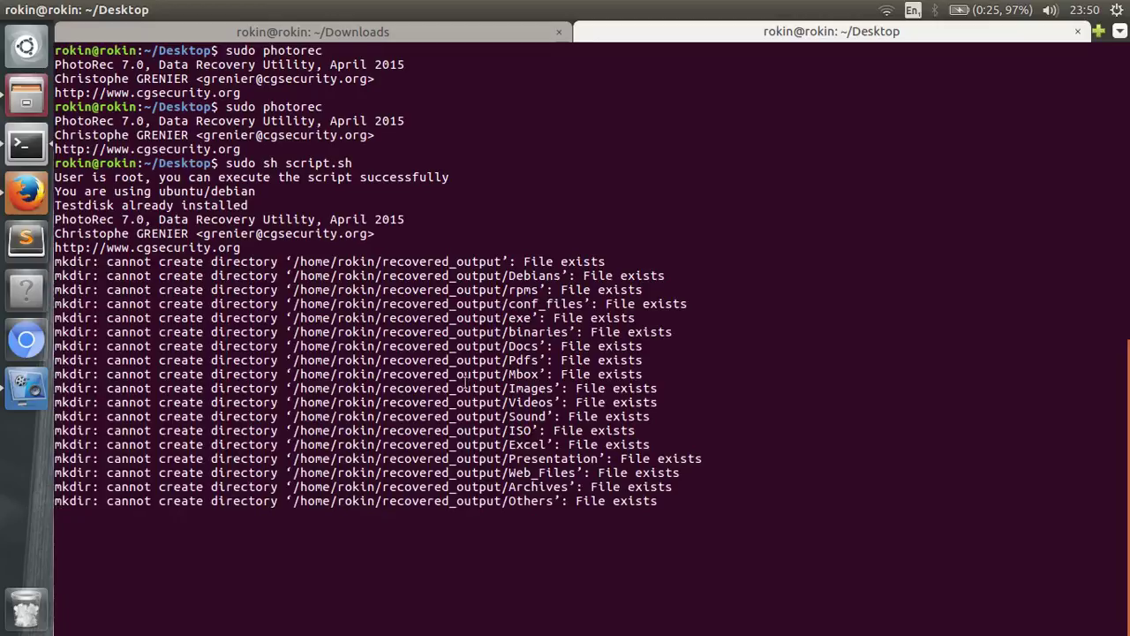
pyautogui.hotkey('ctrl', 'c')
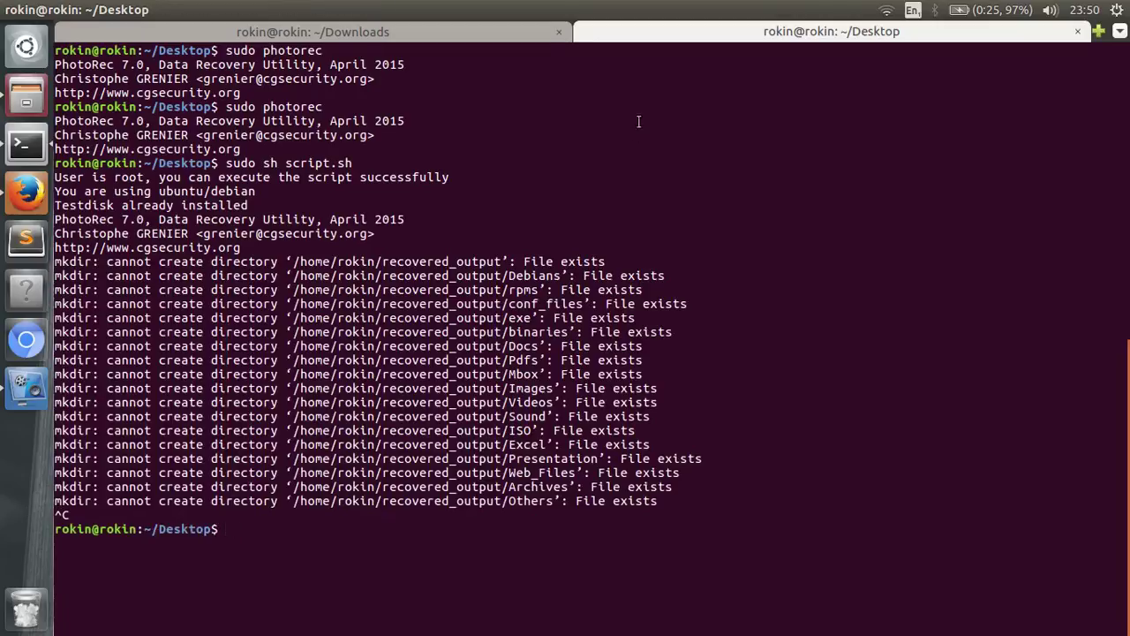
# Step: Open Files at the Home folder and maximize the window
pyautogui.click(34, 104)
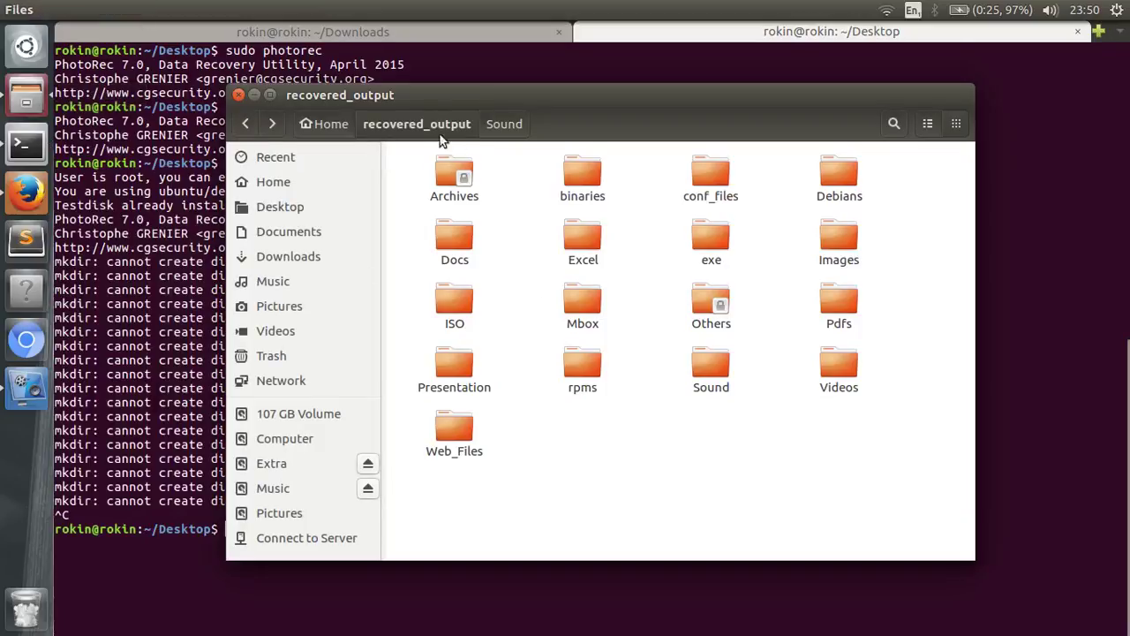
pyautogui.click(320, 124)
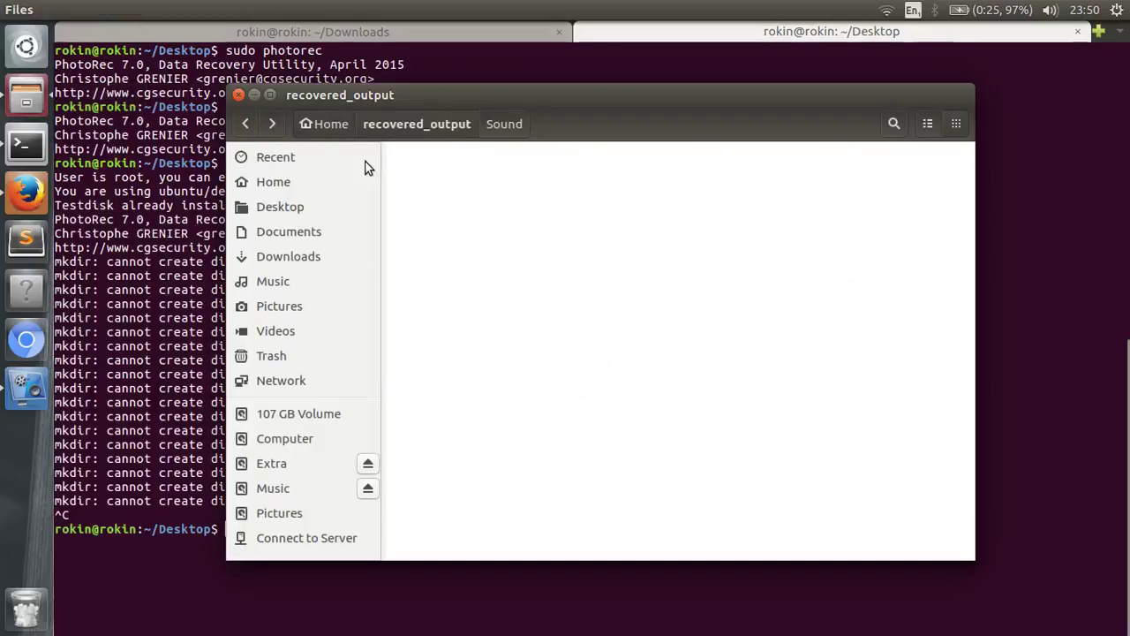
pyautogui.click(767, 400)
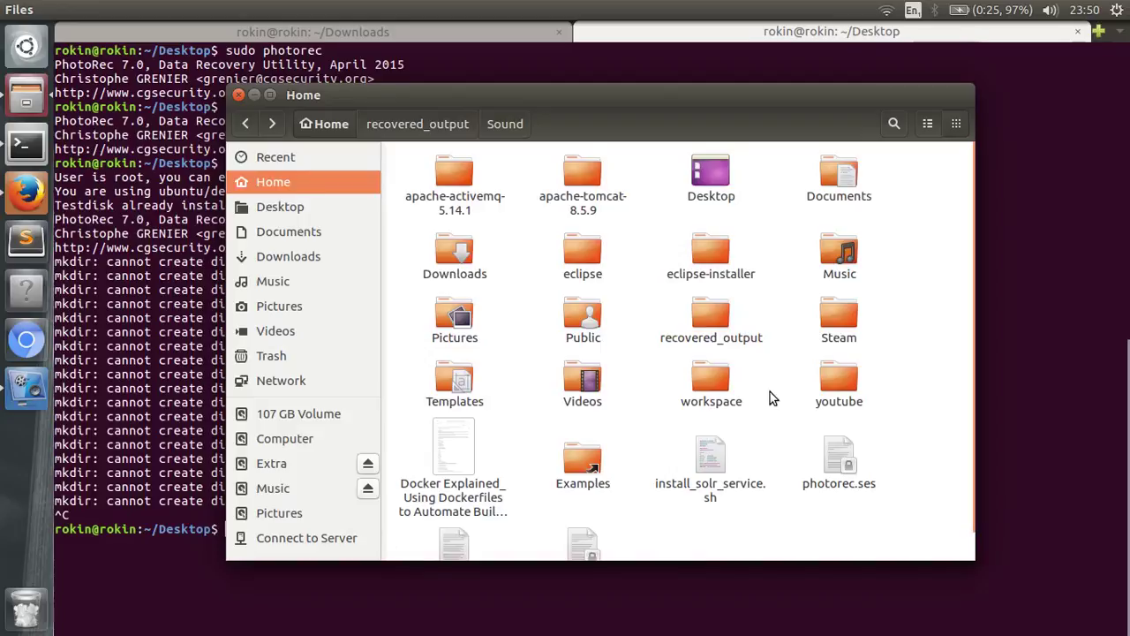
pyautogui.press('alt')
pyautogui.write('x')
pyautogui.press('Escape')
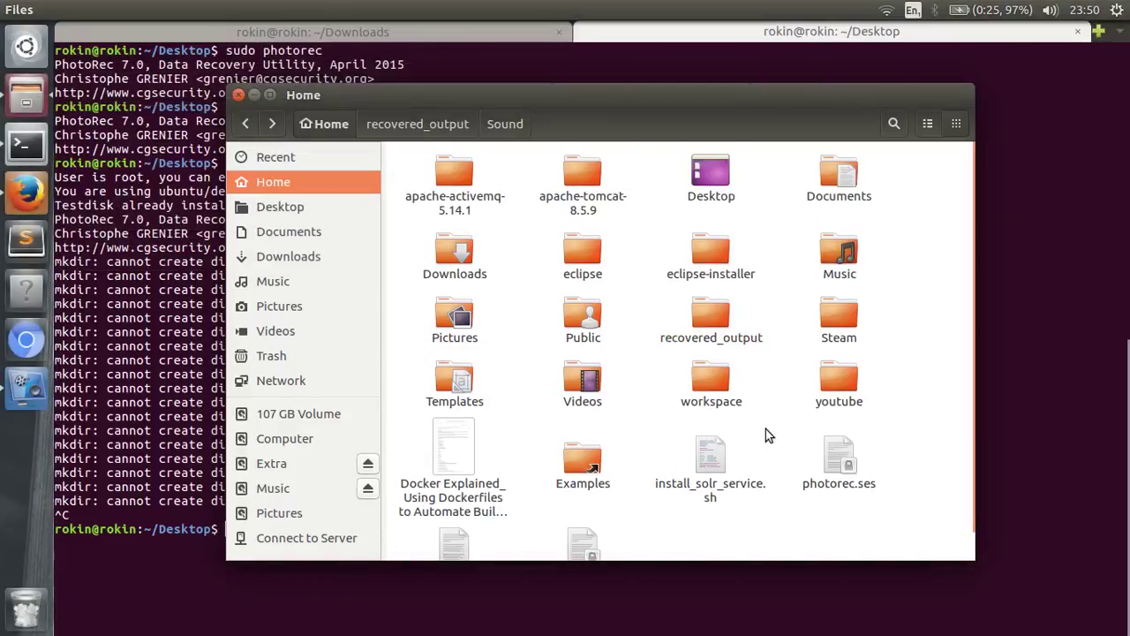
pyautogui.press('ctrl+super+Up')
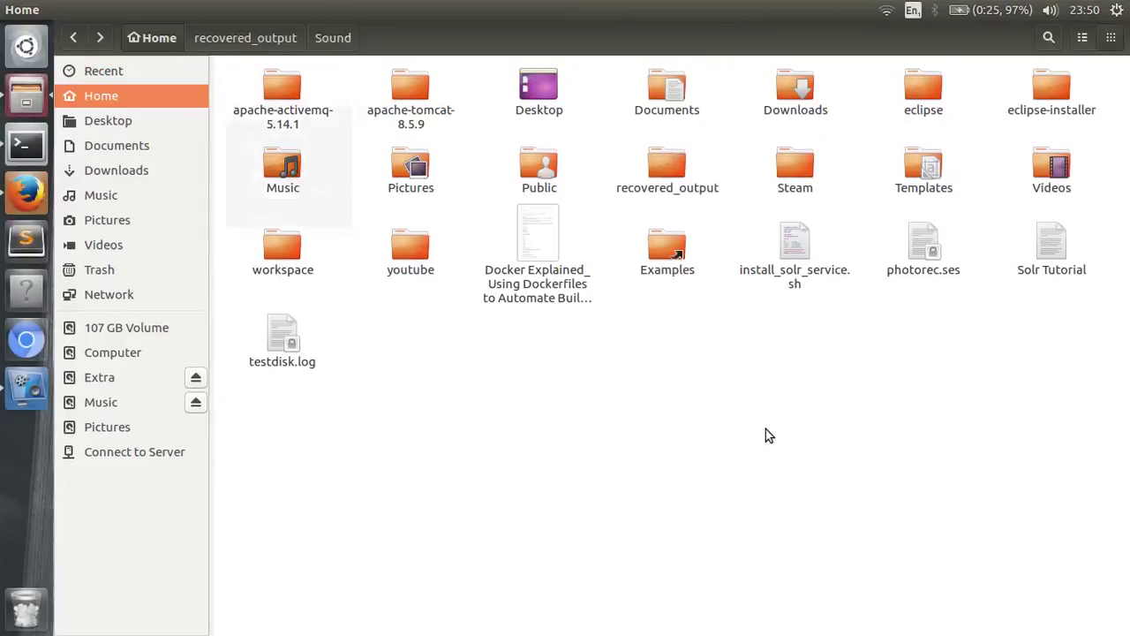
# Step: Open recovered_output and select, then deselect, its 17 category subfolders
pyautogui.doubleClick(676, 186)
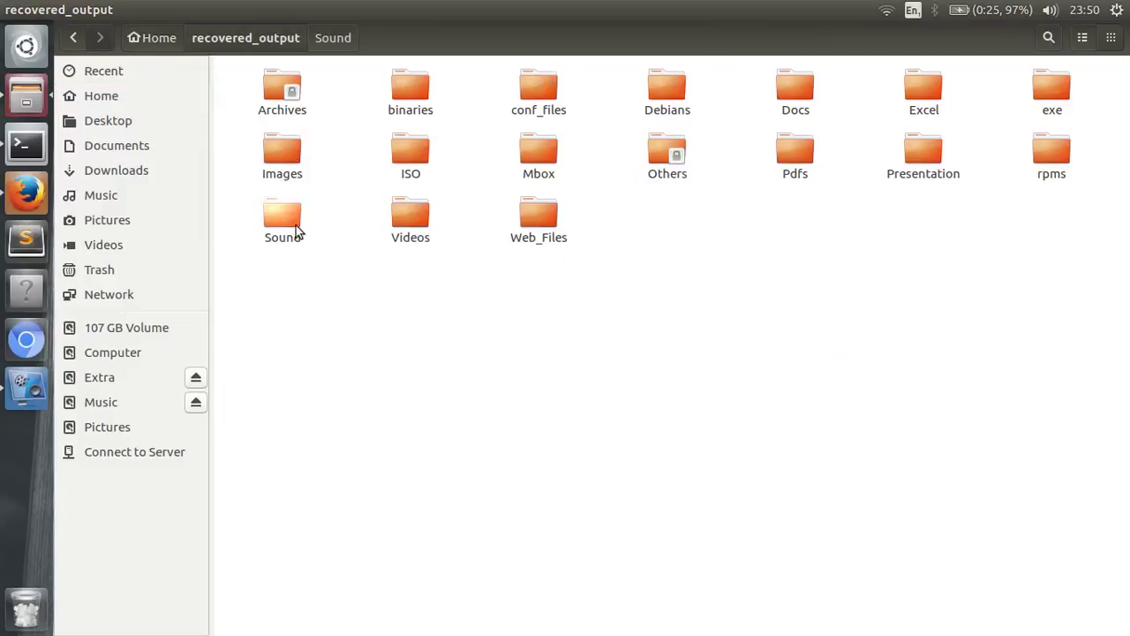
pyautogui.moveTo(238, 78); pyautogui.dragTo(1059, 275)
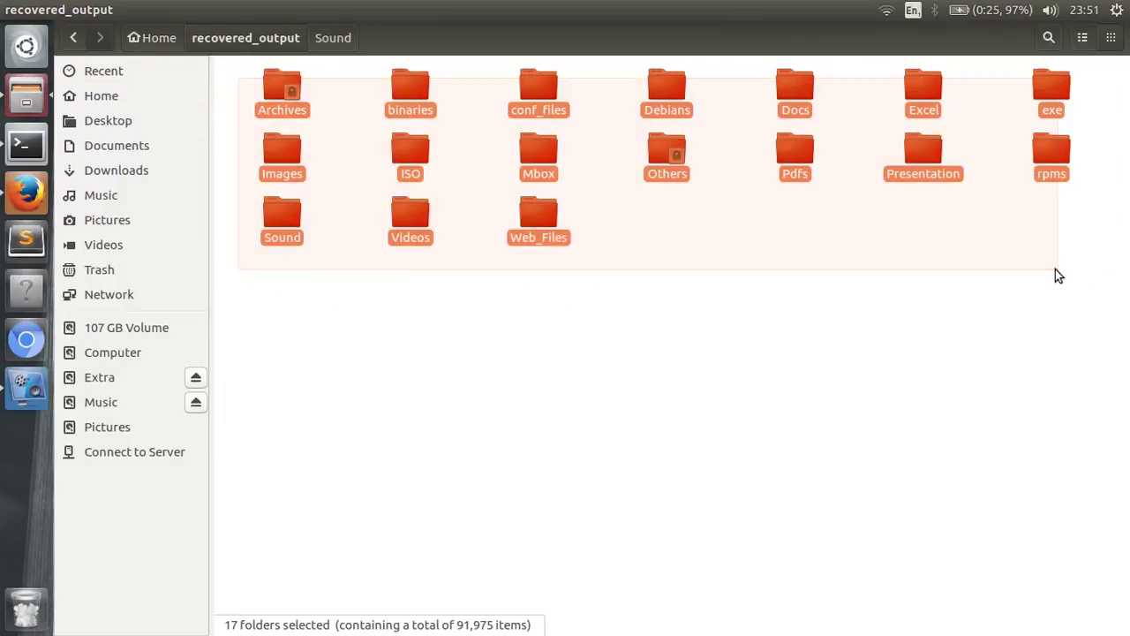
pyautogui.click(1059, 275)
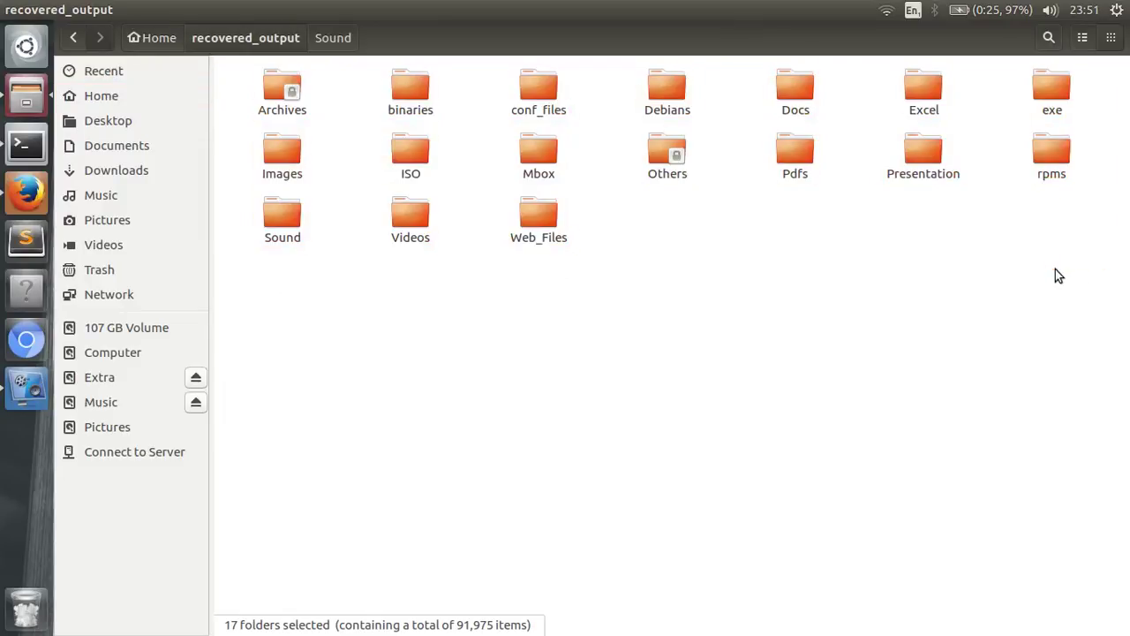
pyautogui.doubleClick(296, 235)
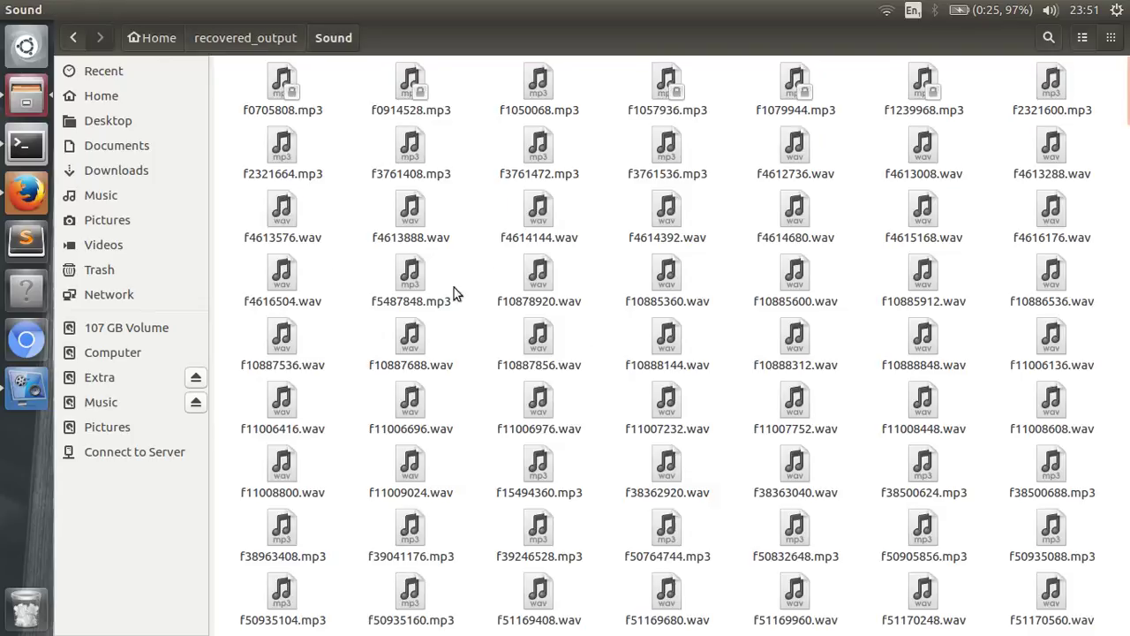
pyautogui.doubleClick(532, 165)
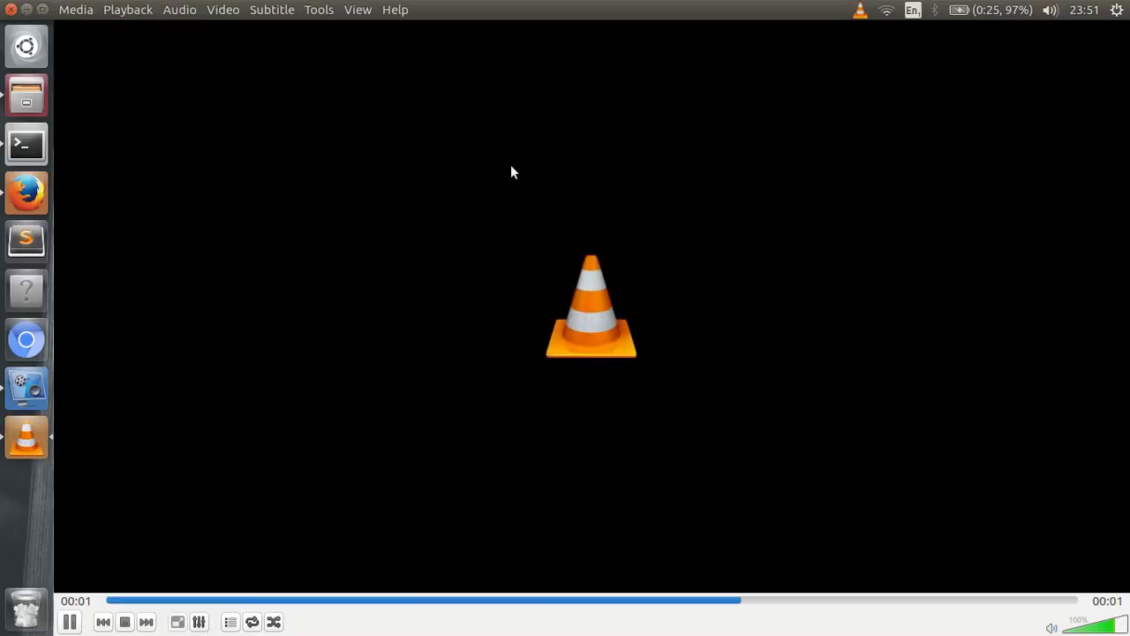
pyautogui.click(11, 9)
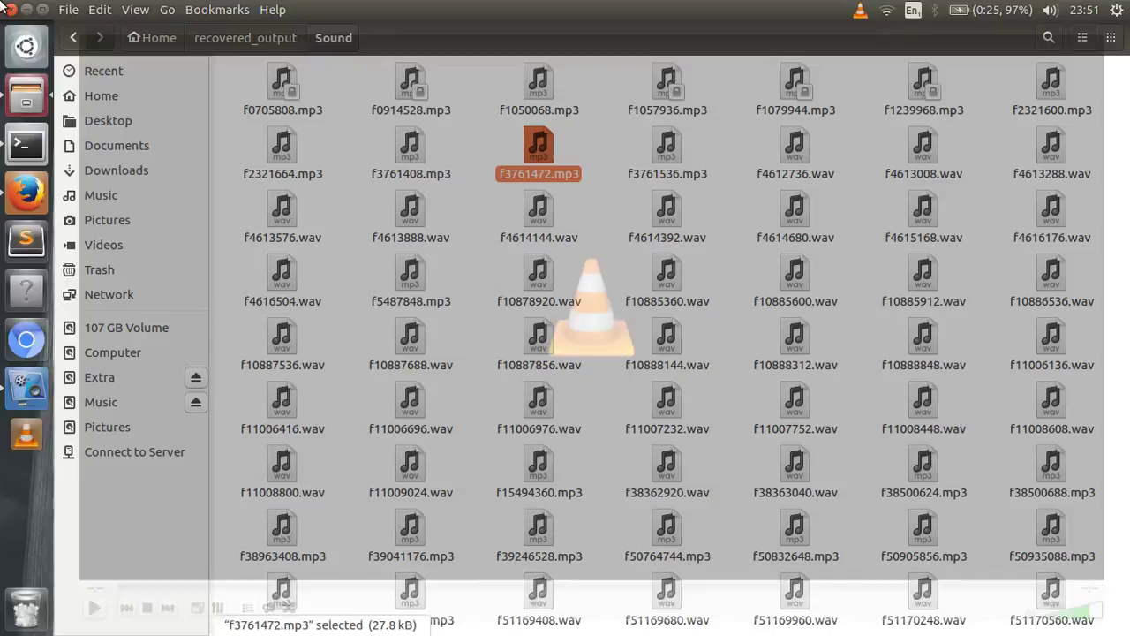
pyautogui.click(72, 38)
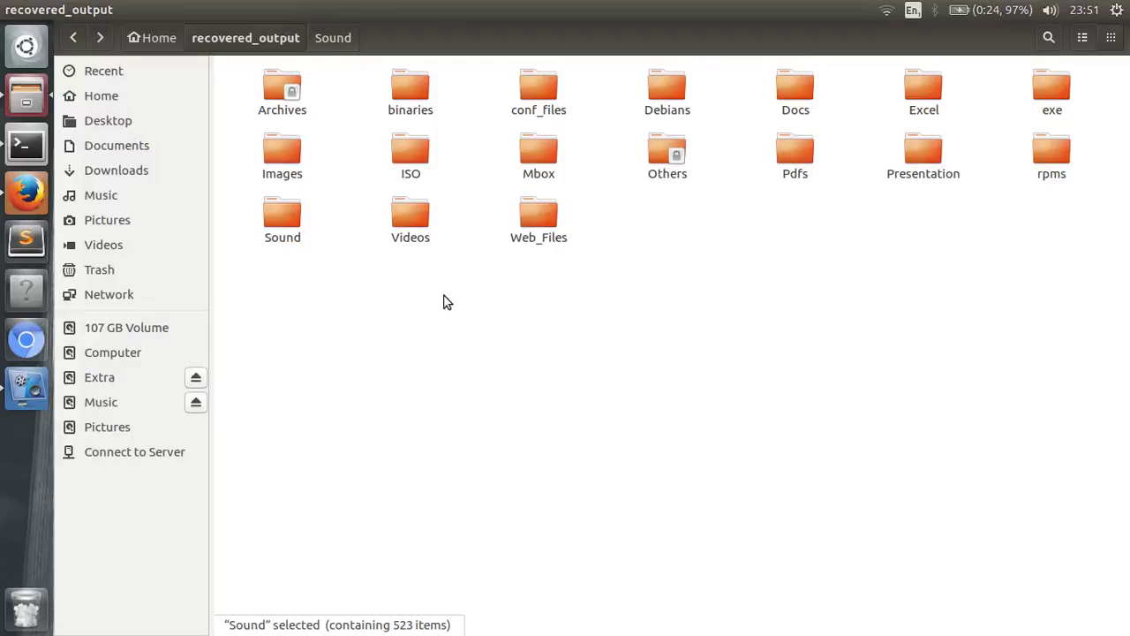
pyautogui.doubleClick(794, 159)
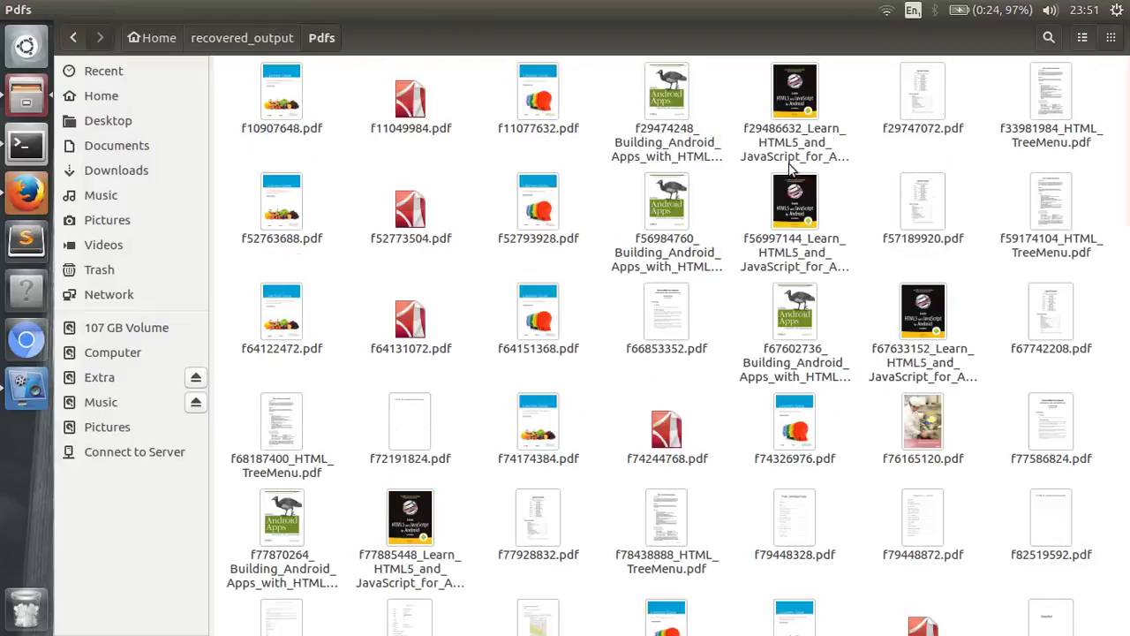
pyautogui.doubleClick(682, 137)
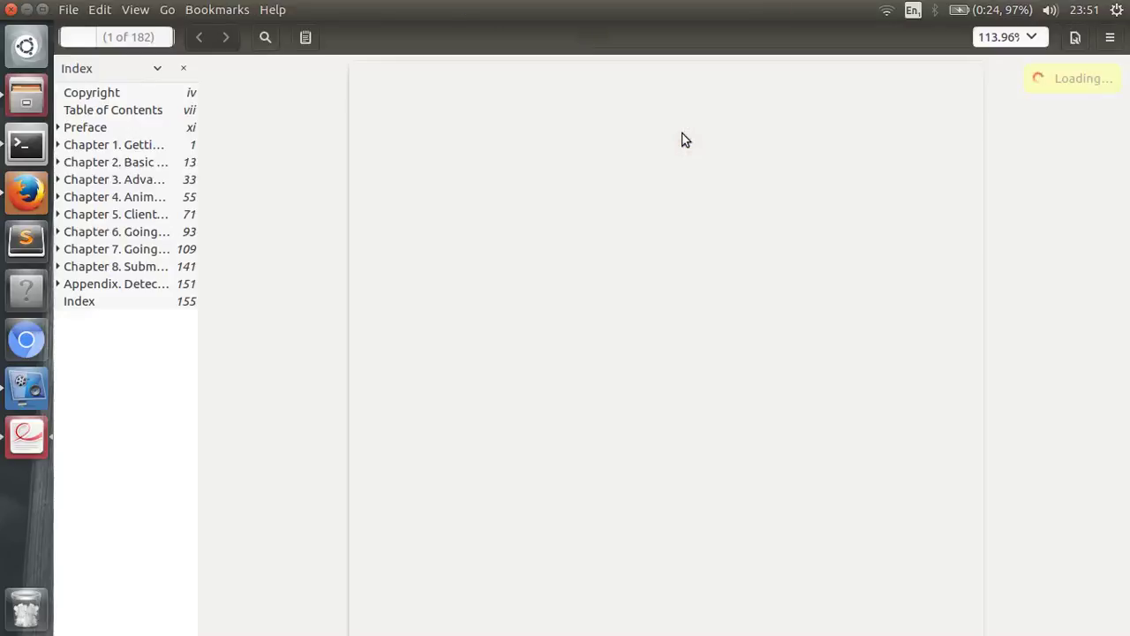
pyautogui.scroll(-10, 857, 214)
pyautogui.scroll(-5, 857, 214)
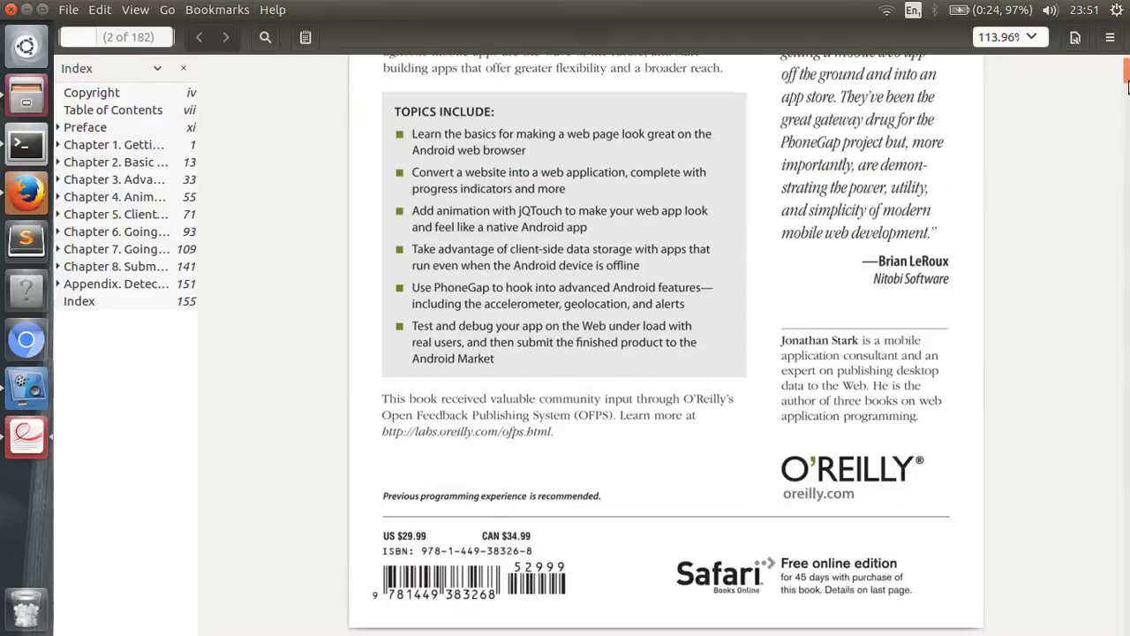
pyautogui.moveTo(1128, 75); pyautogui.dragTo(1128, 142)
pyautogui.click(12, 9)
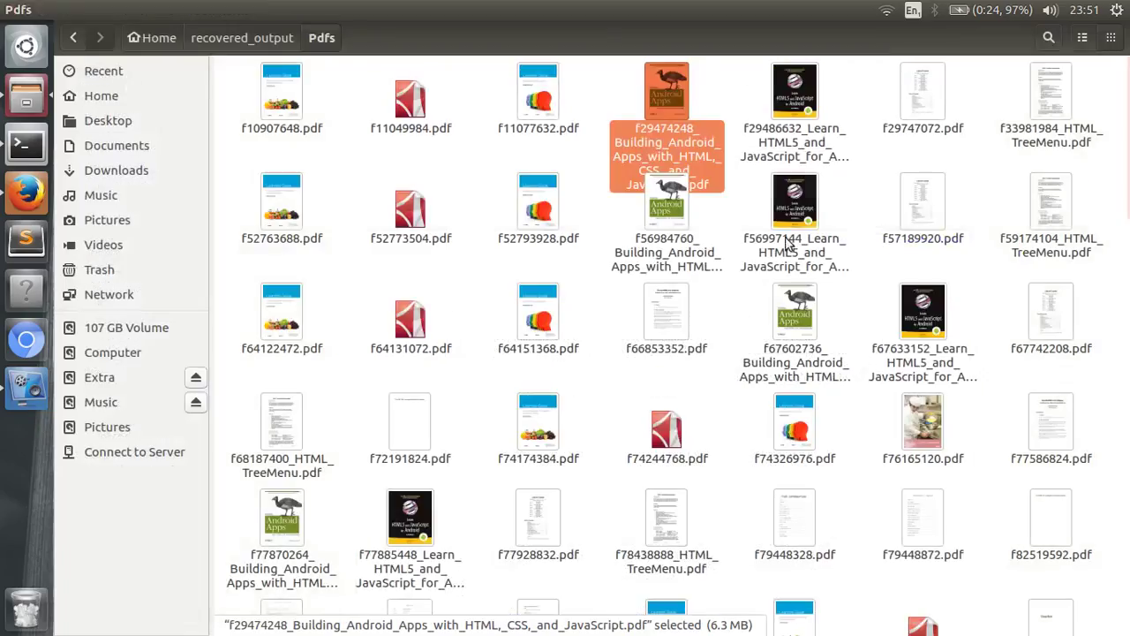
pyautogui.doubleClick(403, 218)
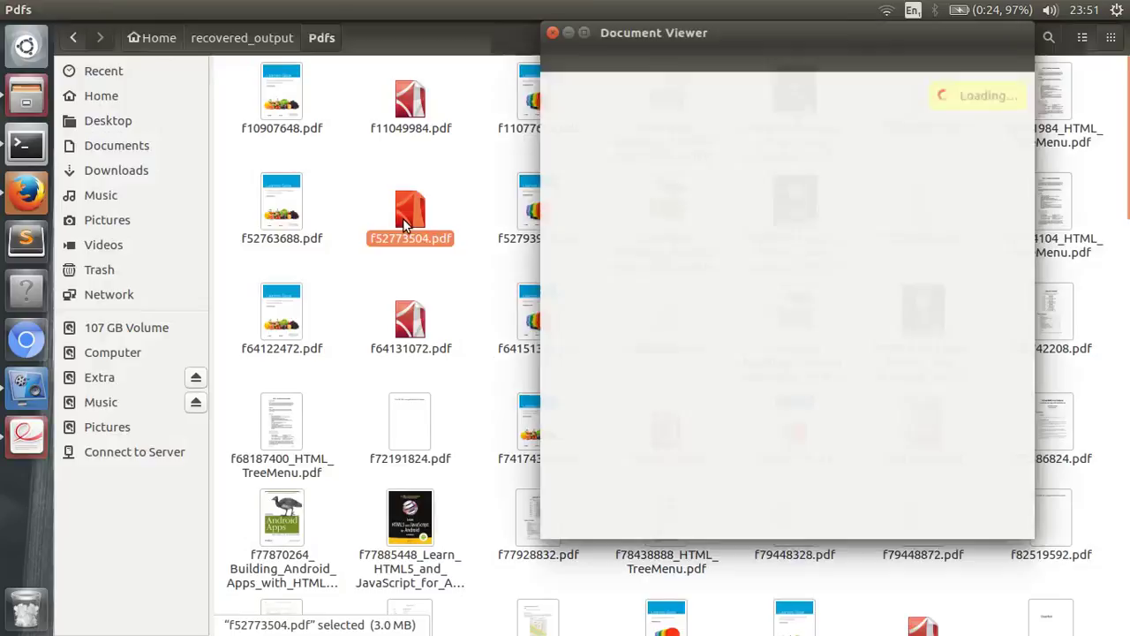
pyautogui.click(551, 33)
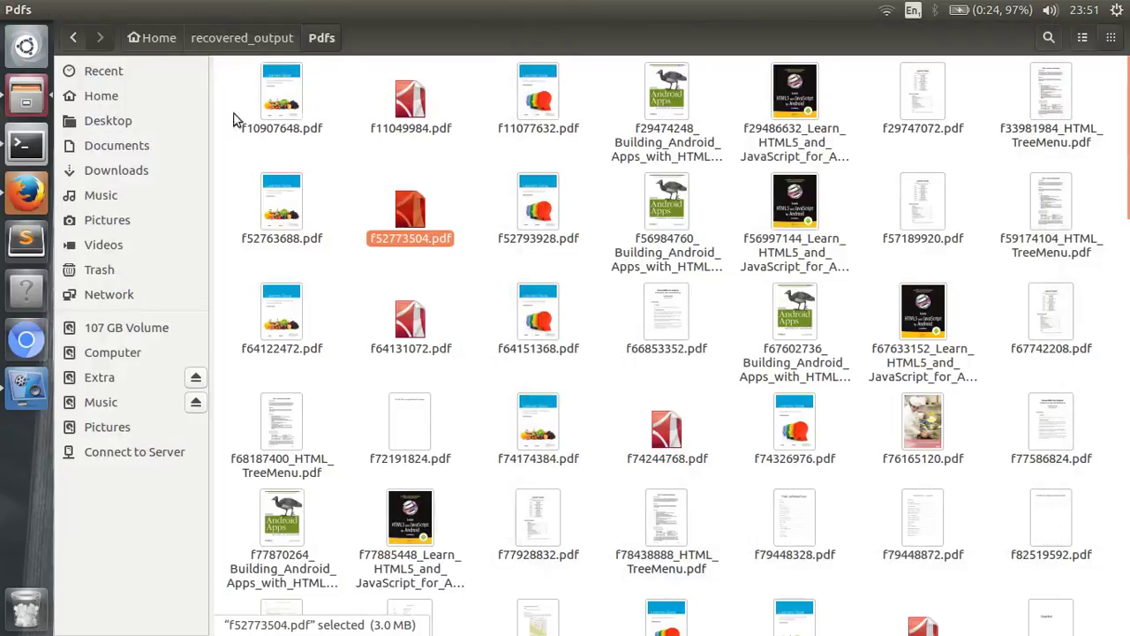
pyautogui.click(73, 46)
pyautogui.doubleClick(786, 173)
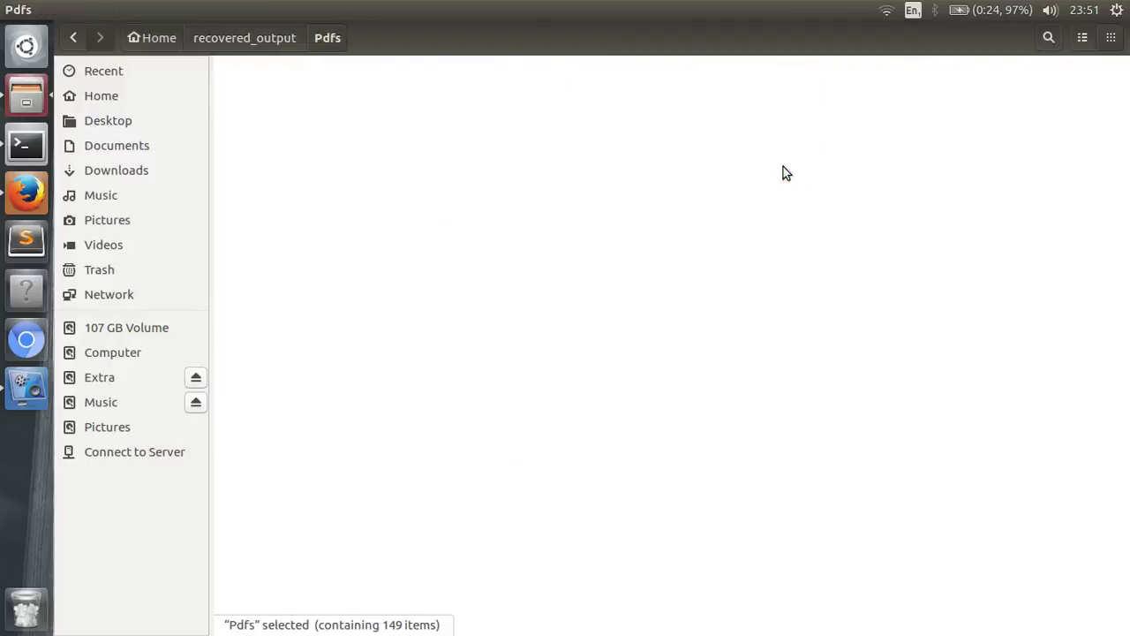
pyautogui.moveTo(233, 88); pyautogui.dragTo(955, 514)
pyautogui.scroll(-5, 616, 408)
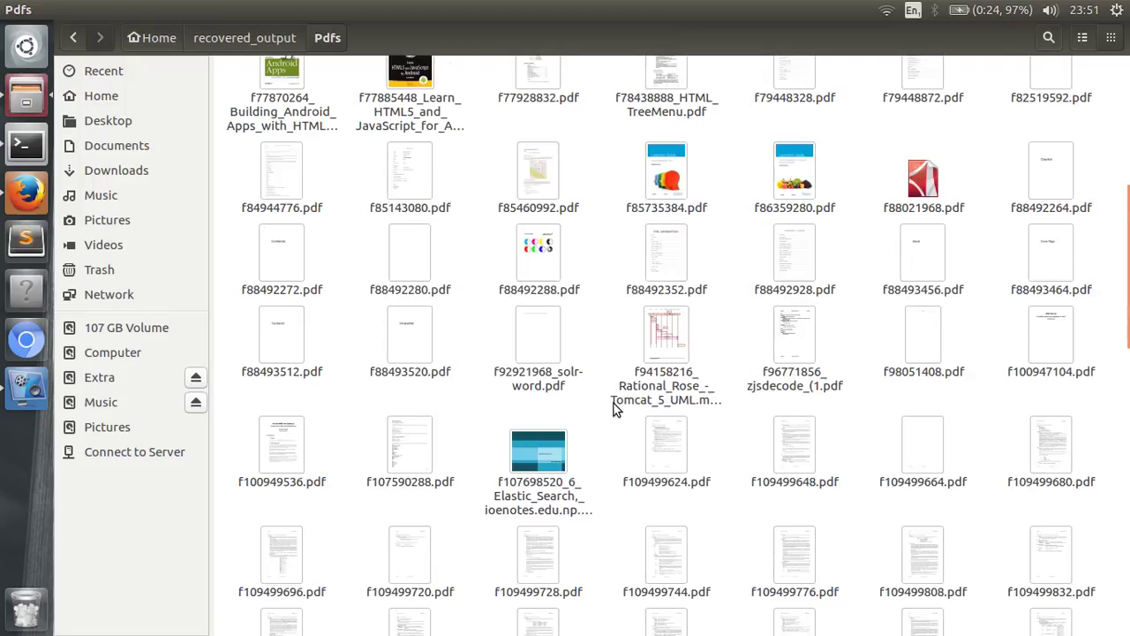
pyautogui.scroll(-5, 615, 408)
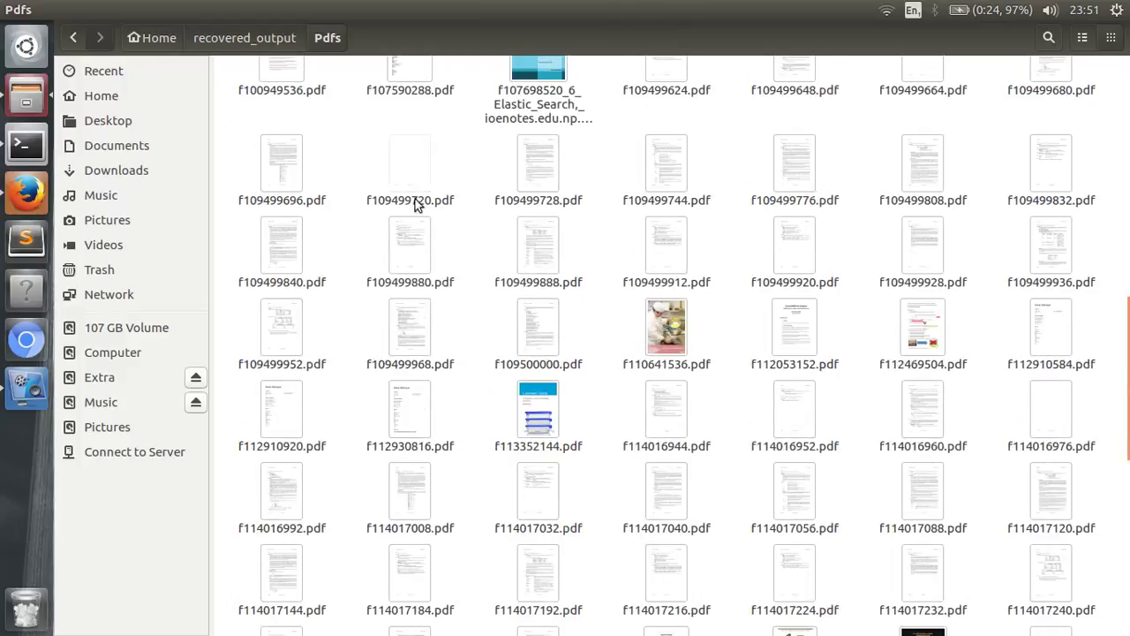
pyautogui.click(541, 256)
pyautogui.click(621, 252)
pyautogui.click(73, 37)
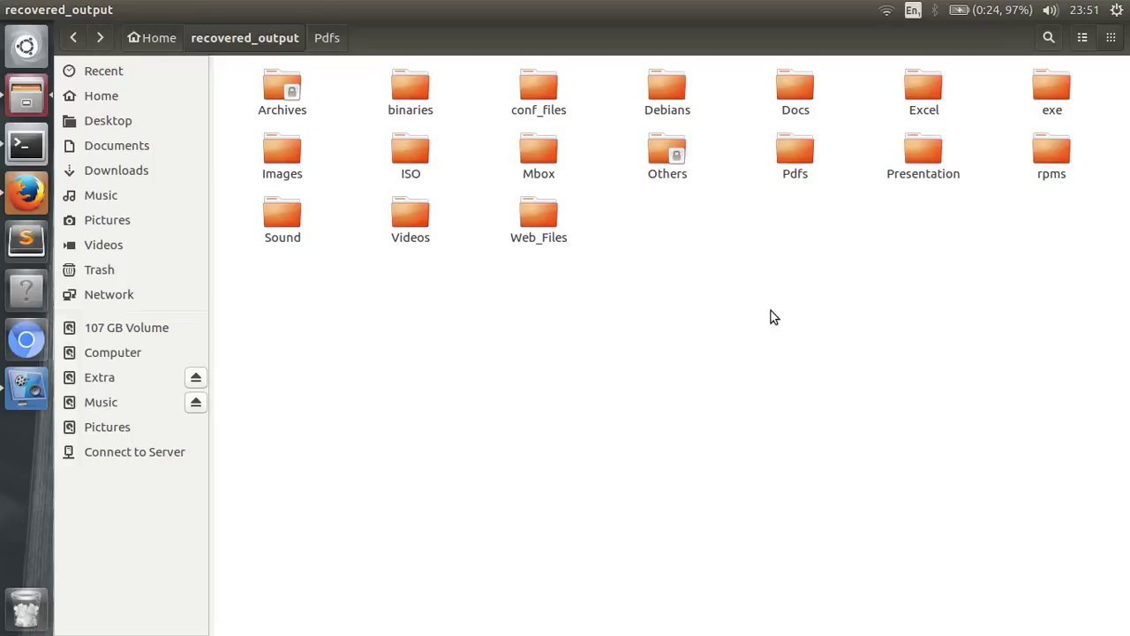
# Step: Point out the Pdfs and Videos folders, then open the Docs folder
pyautogui.click(785, 172)
pyautogui.click(802, 206)
pyautogui.click(801, 181)
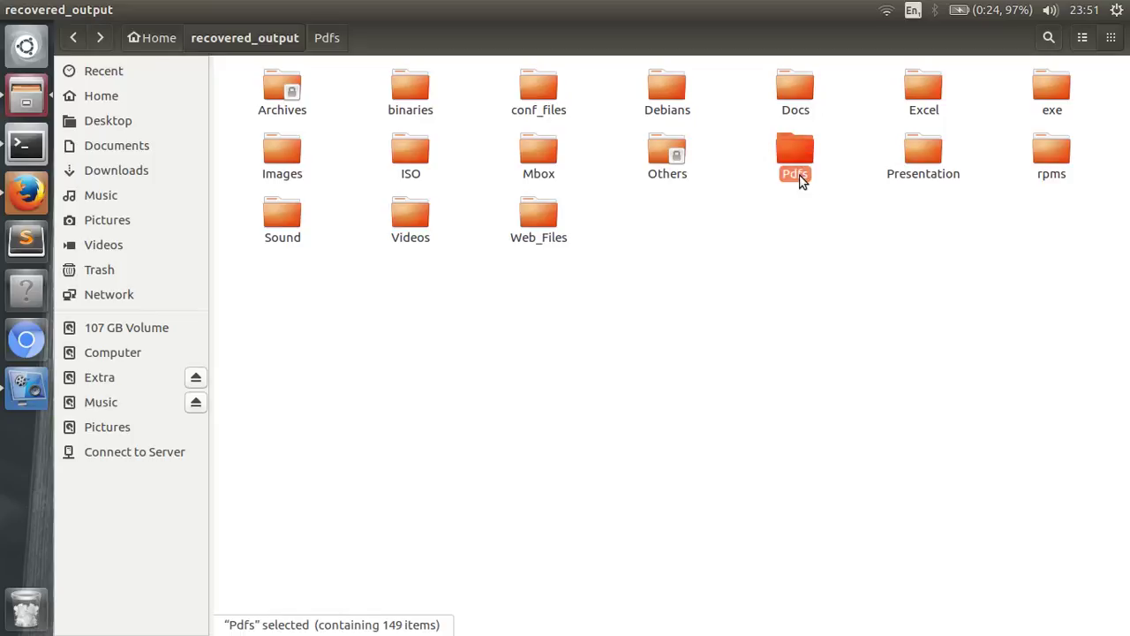
pyautogui.click(797, 212)
pyautogui.click(793, 175)
pyautogui.click(397, 221)
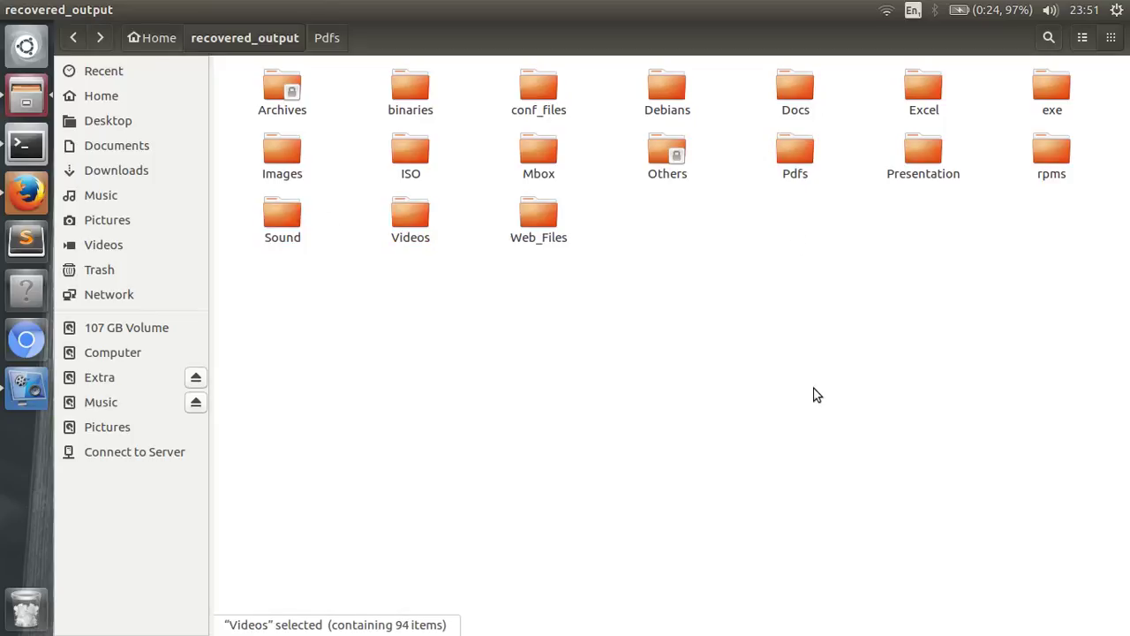
pyautogui.click(793, 176)
pyautogui.click(958, 278)
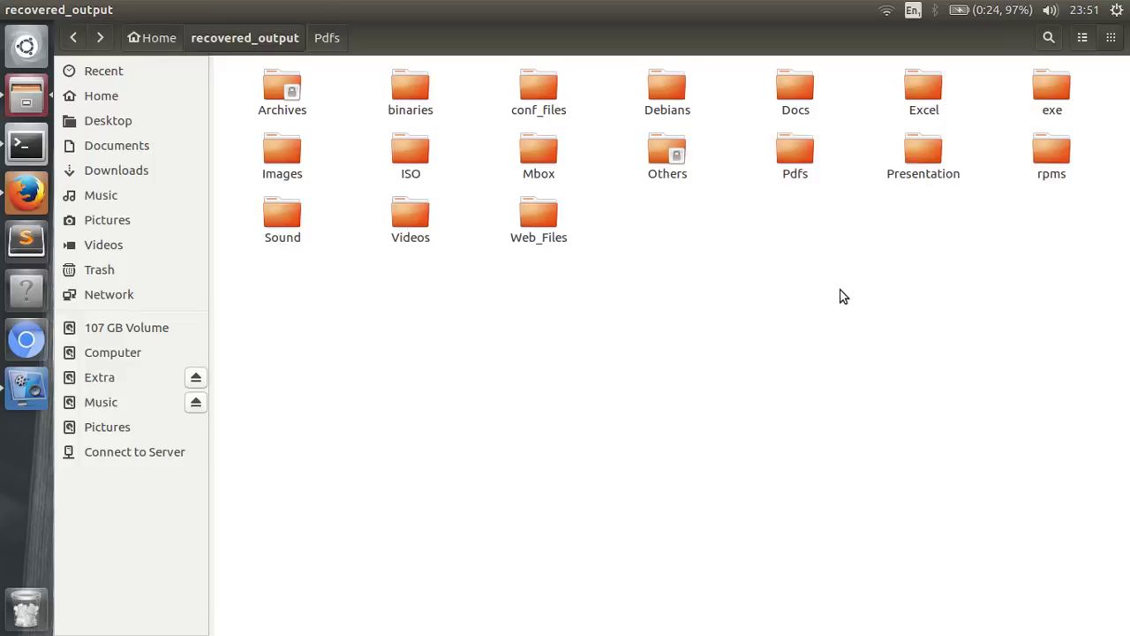
pyautogui.doubleClick(800, 112)
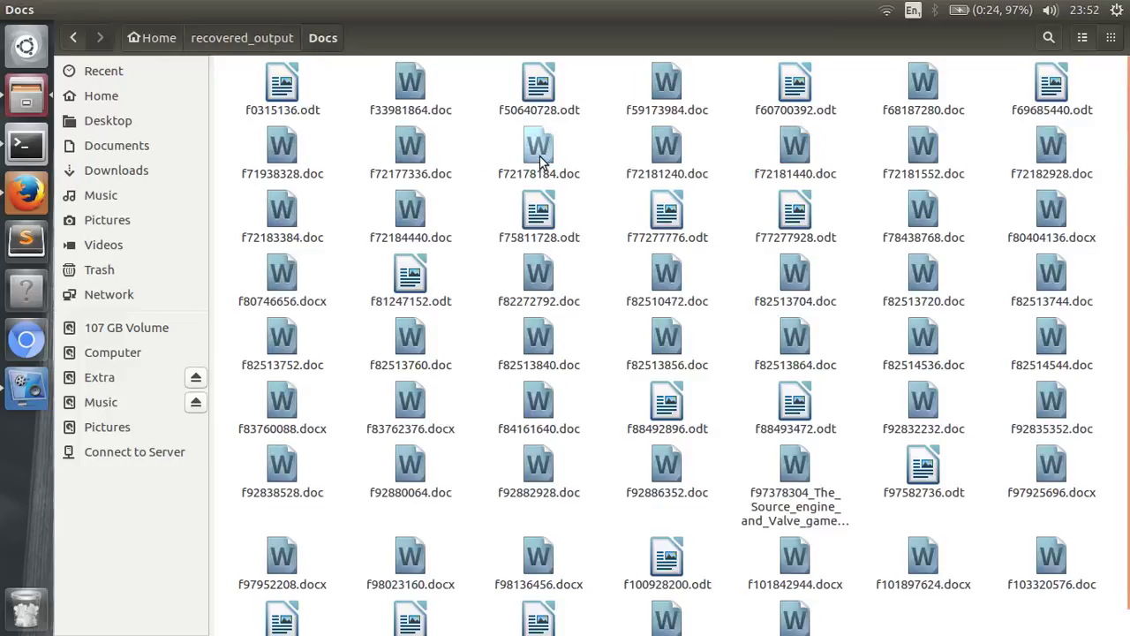
# Step: Open f72178184.doc in Writer, highlight its garbled text, and close it
pyautogui.doubleClick(541, 157)
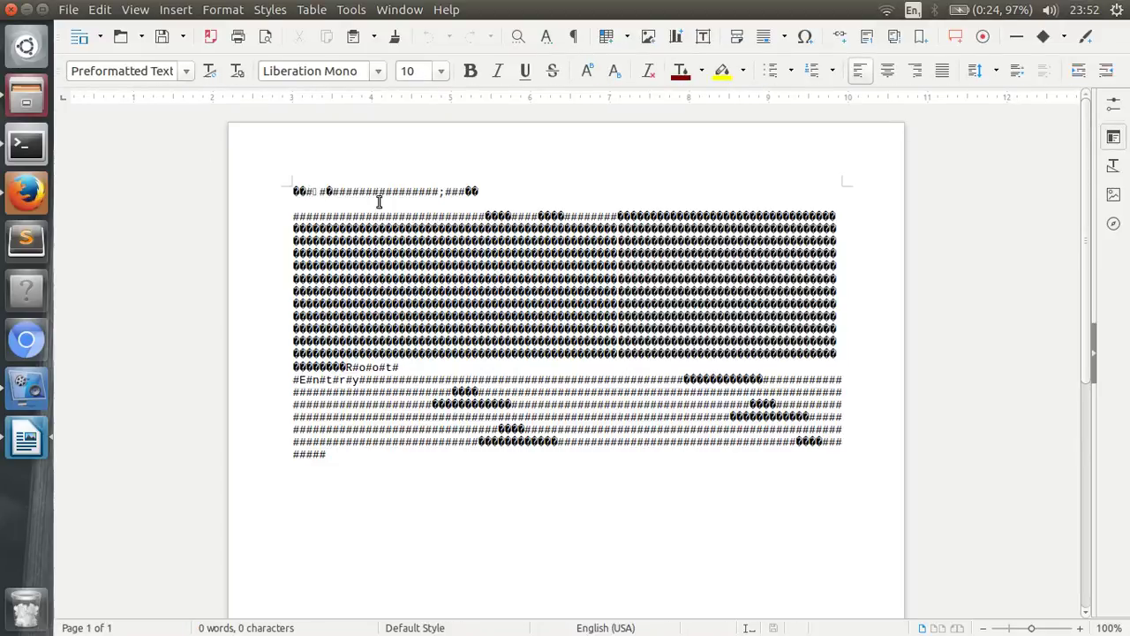
pyautogui.moveTo(361, 217); pyautogui.dragTo(622, 468)
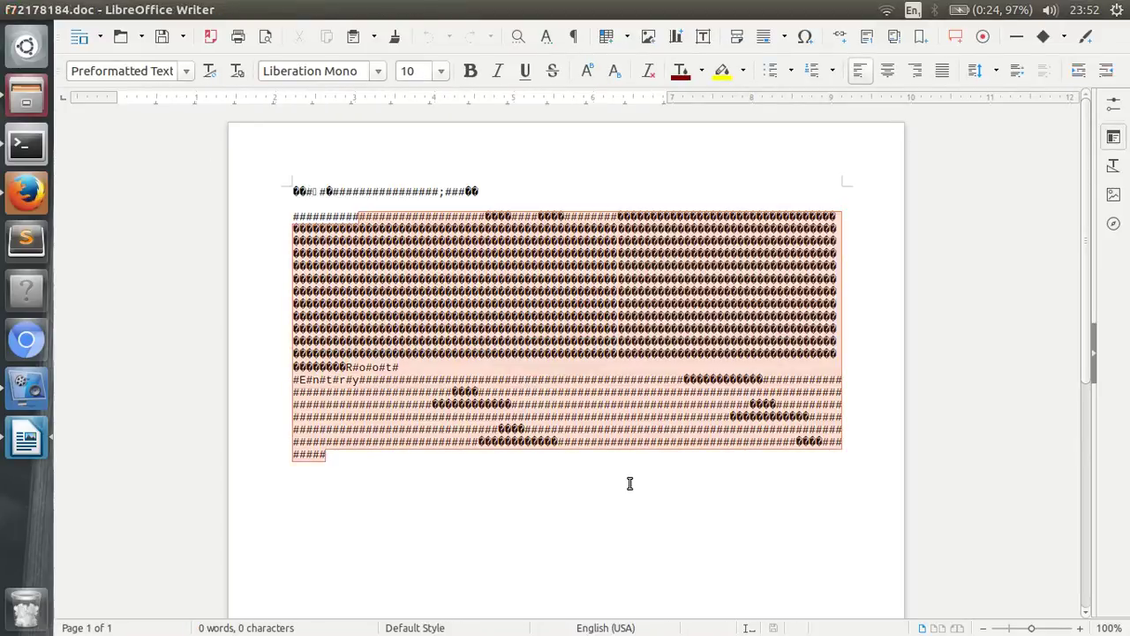
pyautogui.click(628, 482)
pyautogui.click(10, 9)
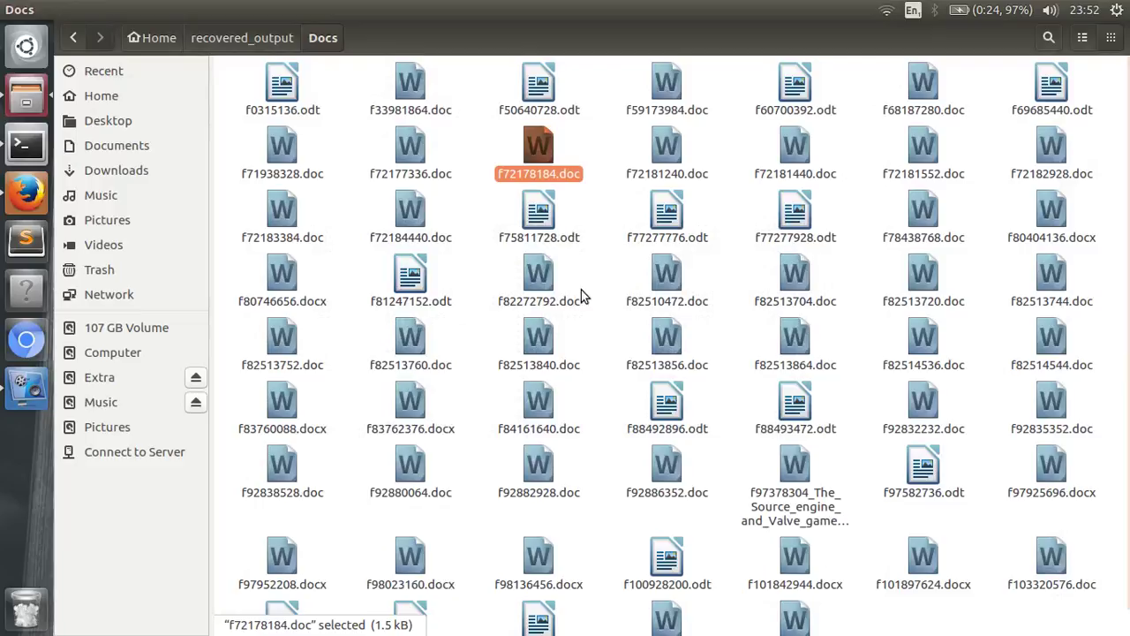
# Step: Open the Instructions document f77277776.odt, highlight some text, and close it
pyautogui.doubleClick(668, 216)
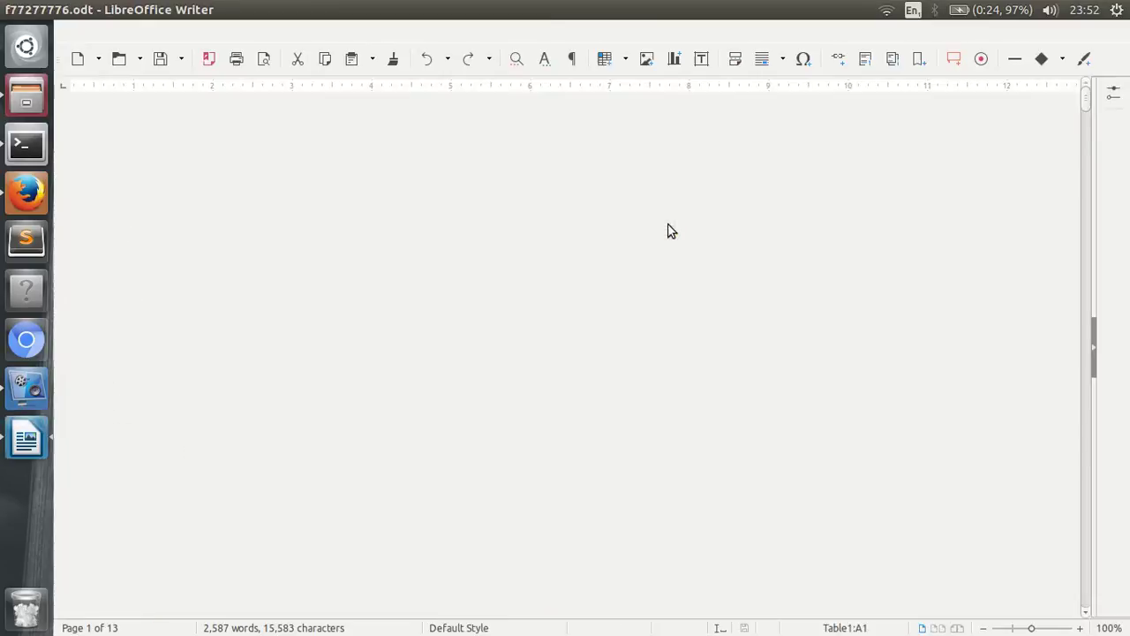
pyautogui.scroll(1, 605, 265)
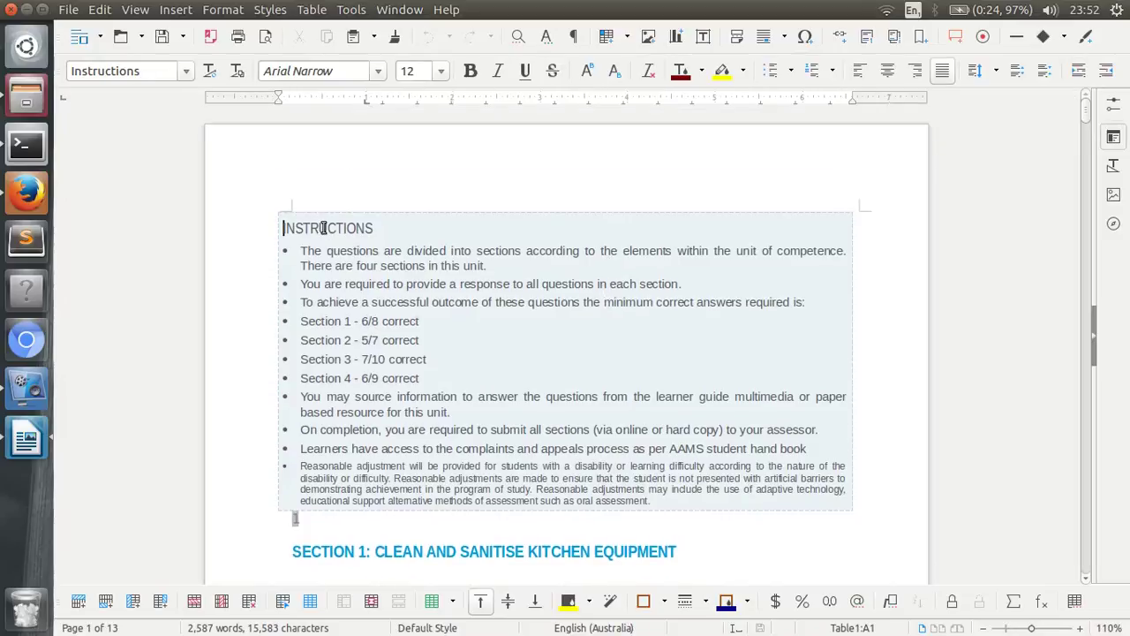
pyautogui.moveTo(371, 284); pyautogui.dragTo(525, 406)
pyautogui.click(525, 406)
pyautogui.click(9, 9)
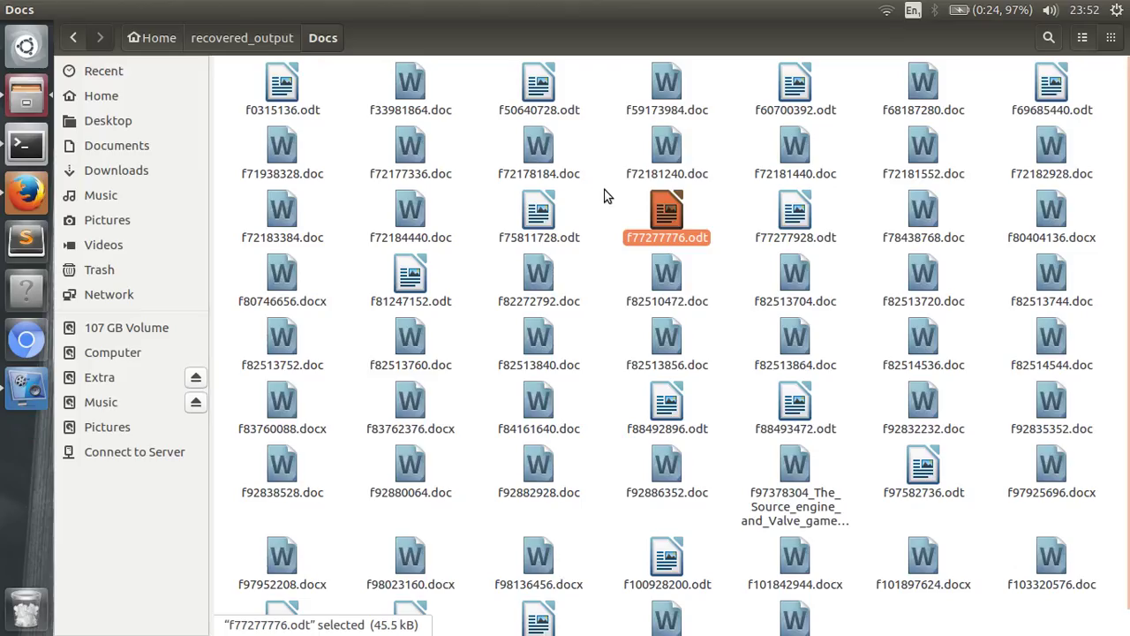
# Step: View the Cassandra guide f50640728.odt, briefly reopen f77277776.odt, then return to recovered_output
pyautogui.doubleClick(530, 99)
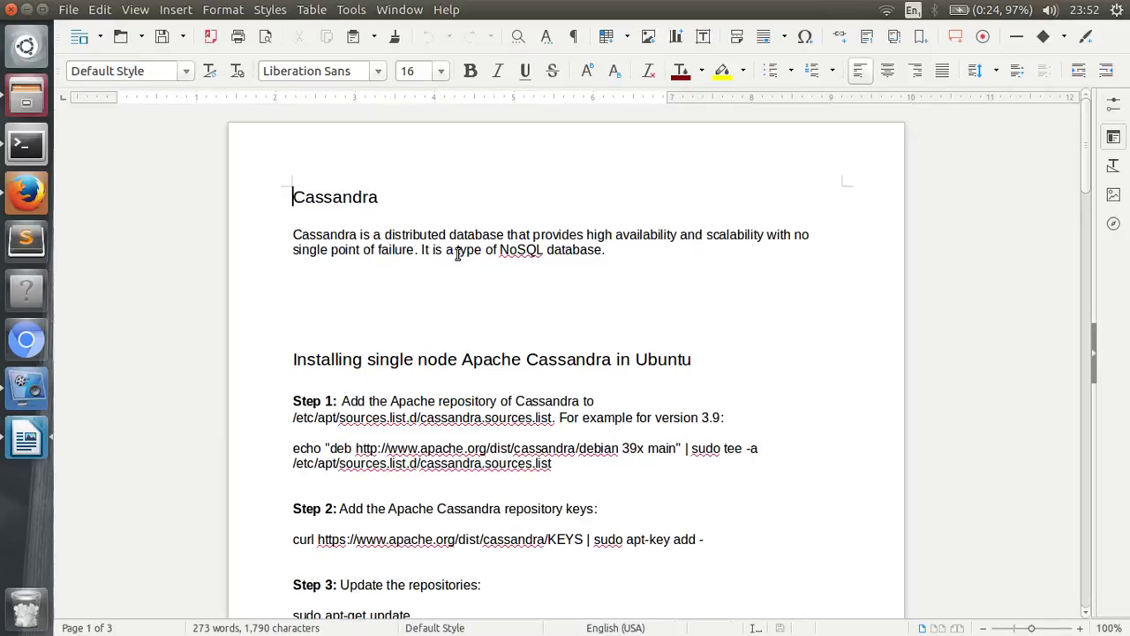
pyautogui.click(606, 508)
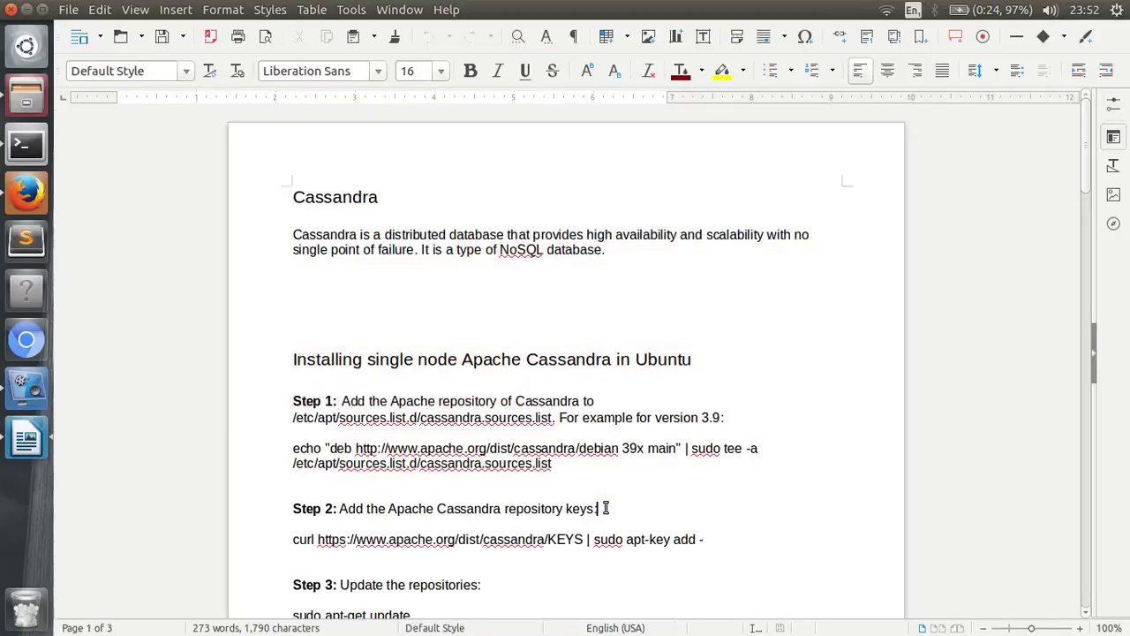
pyautogui.click(9, 9)
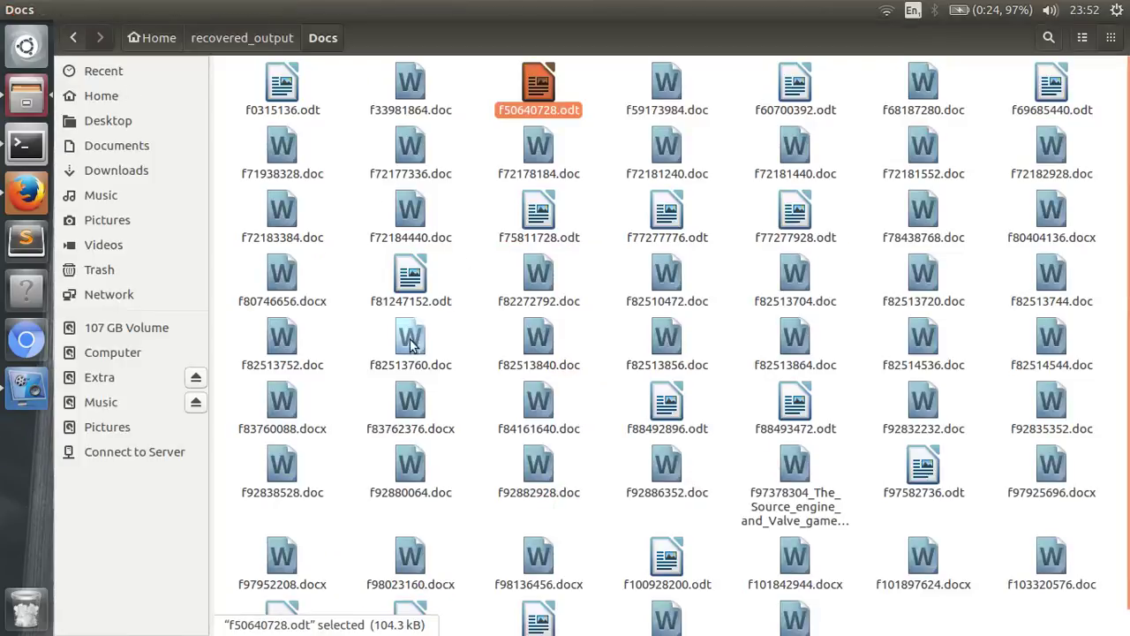
pyautogui.click(664, 227)
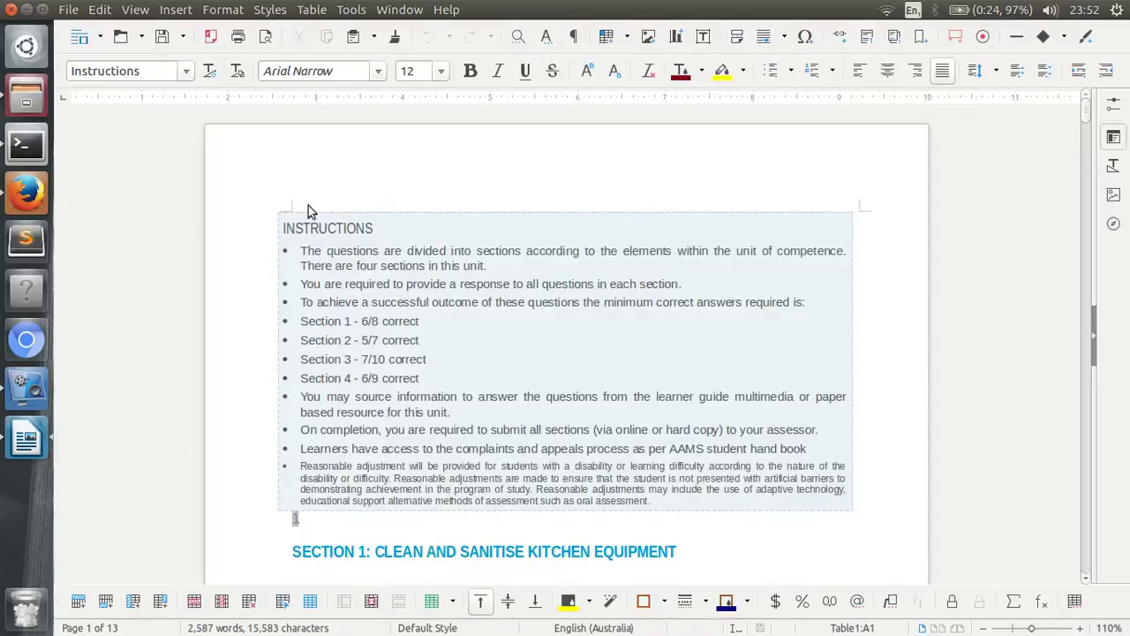
pyautogui.hotkey('ctrl', 'q')
pyautogui.press('BackSpace')
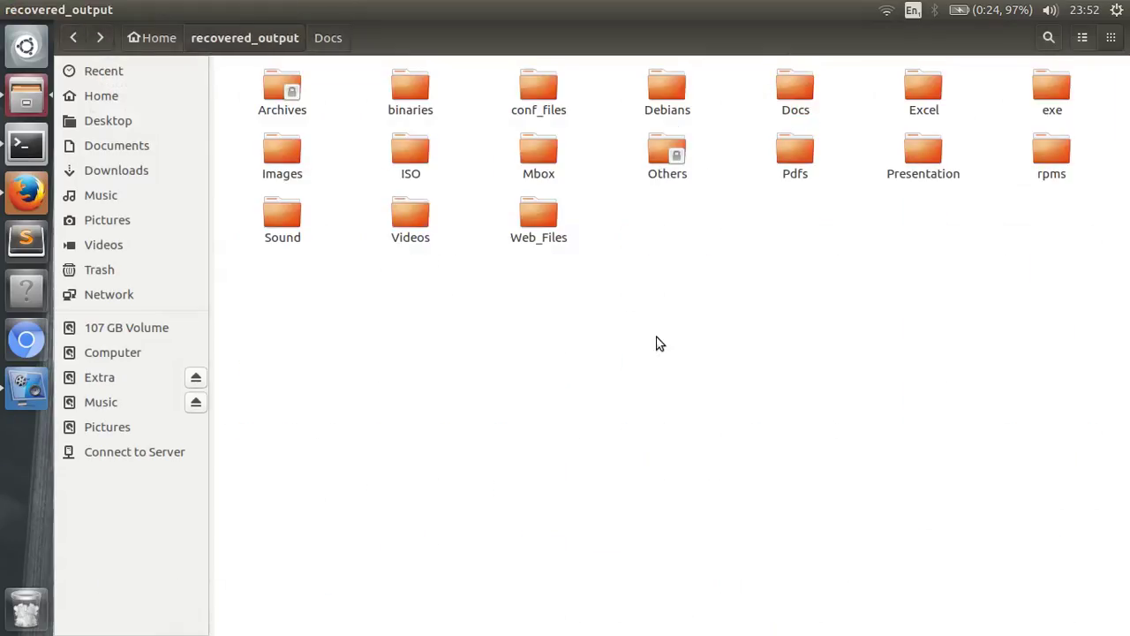
# Step: Select the Web_Files recovered folder to check its item count, then deselect it
pyautogui.click(538, 232)
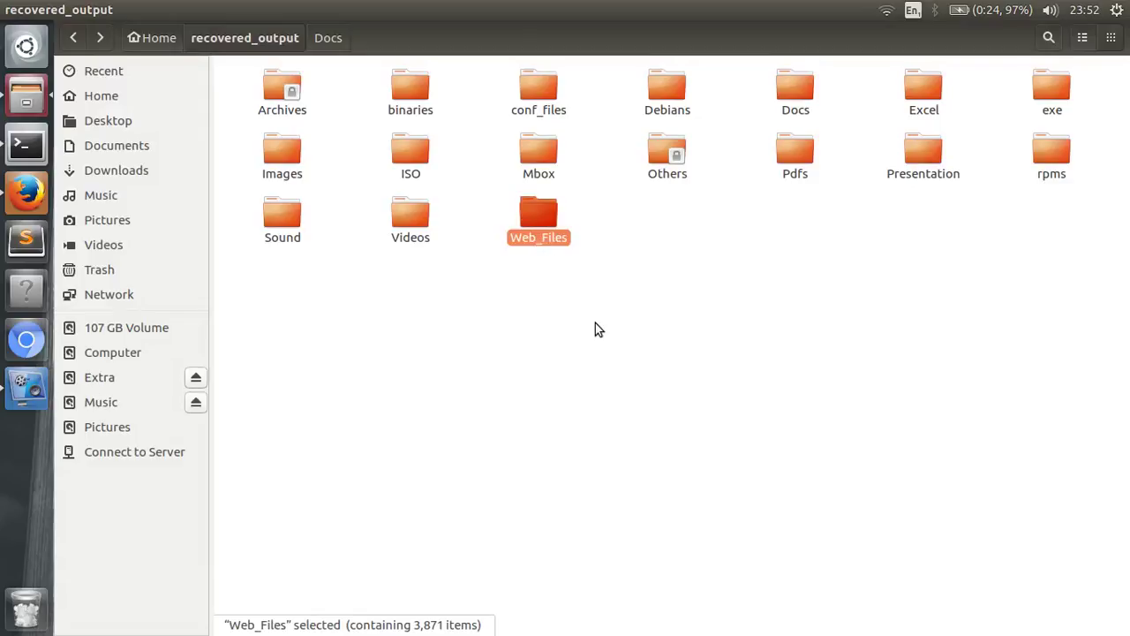
pyautogui.click(596, 330)
pyautogui.click(539, 228)
pyautogui.click(582, 334)
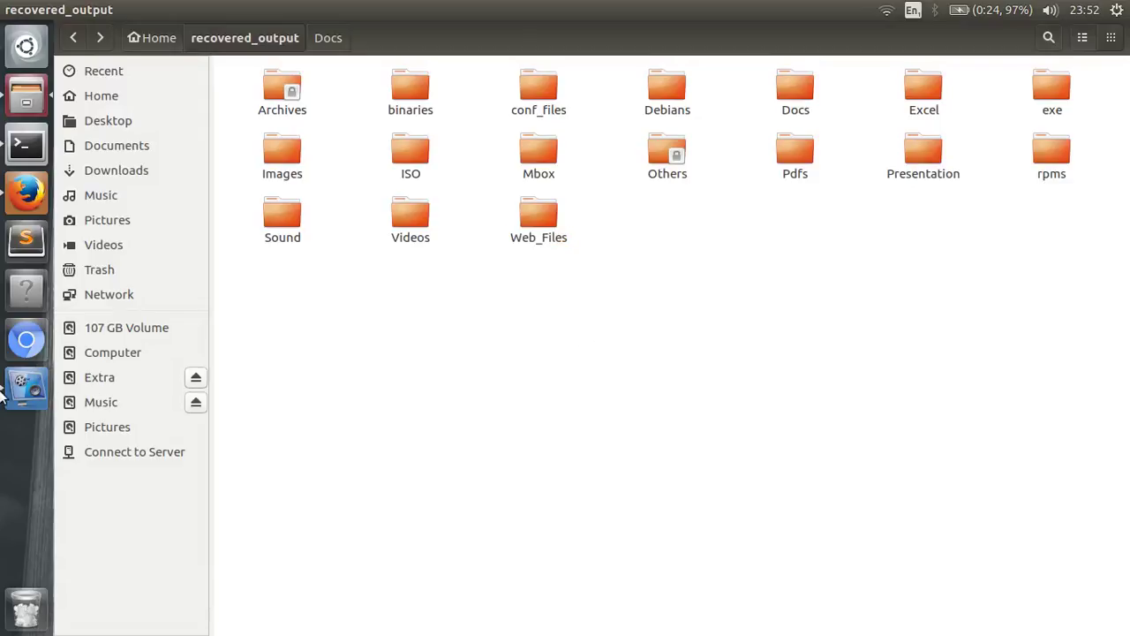
# Step: Clear the terminal and rerun 'sudo sh script.sh', declining the previous session and proceeding with /dev/sda
pyautogui.click(21, 146)
pyautogui.write('clear')
pyautogui.press('Return')
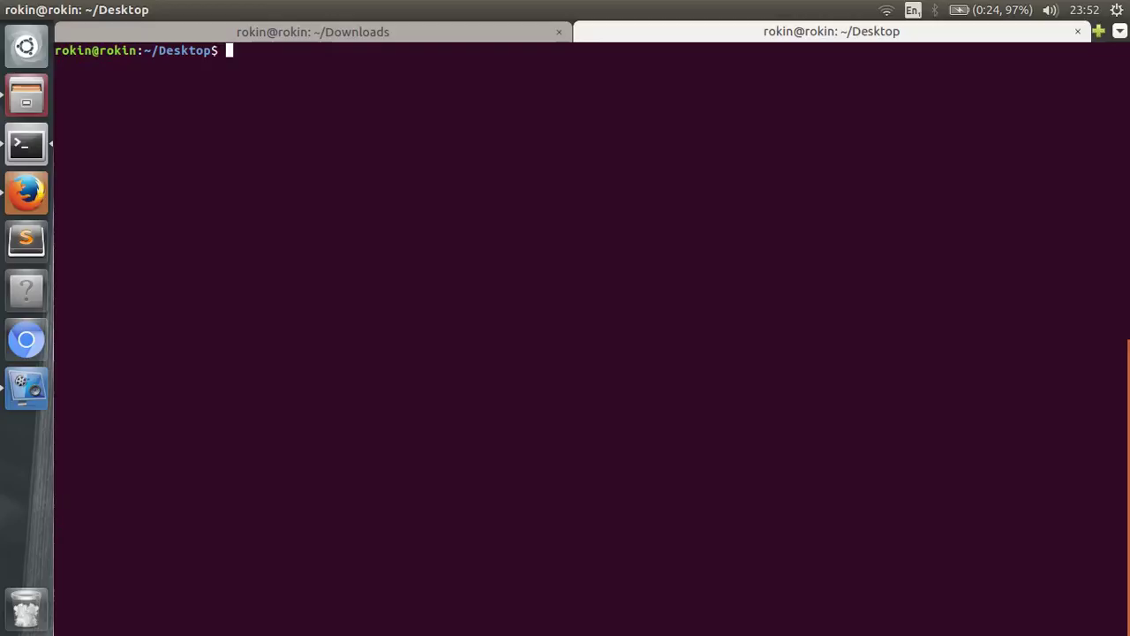
pyautogui.write('sudo sh script.sh')
pyautogui.press('Return')
pyautogui.press('Return')
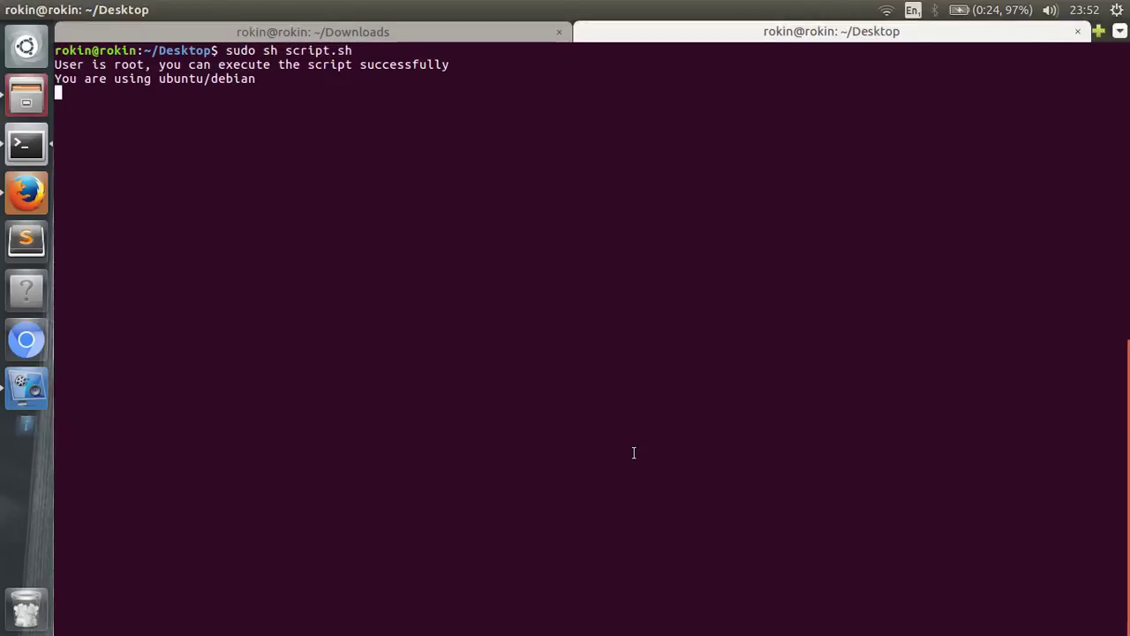
pyautogui.press('Return')
pyautogui.press('n')
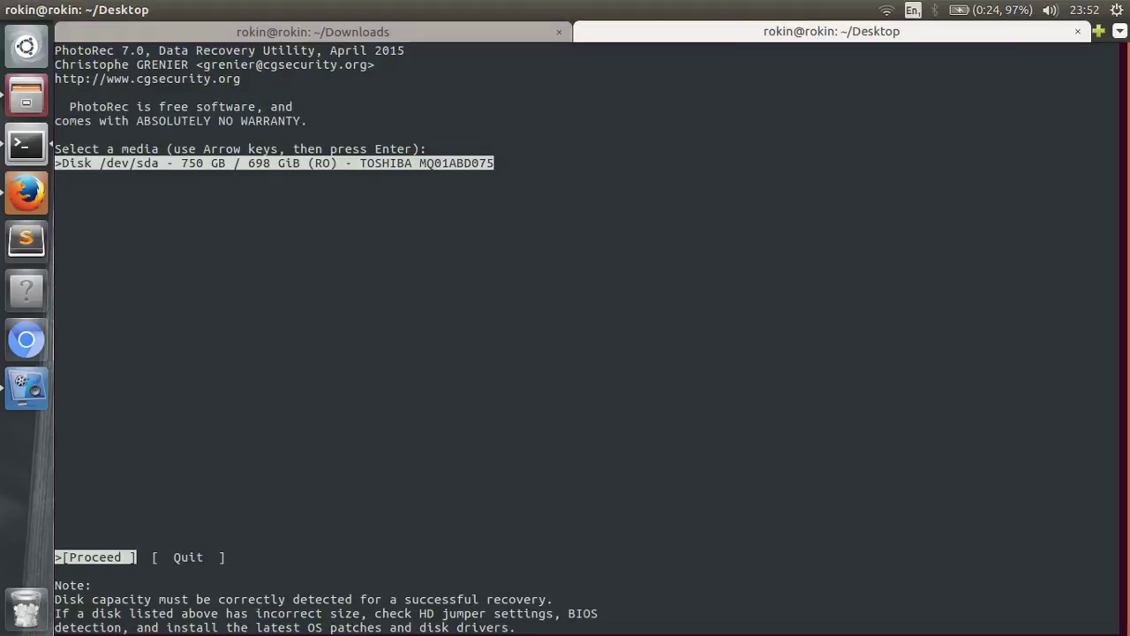
pyautogui.press('Return')
# Step: Open PhotoRec's File Opt list and highlight the 7z file type
pyautogui.press('Right')
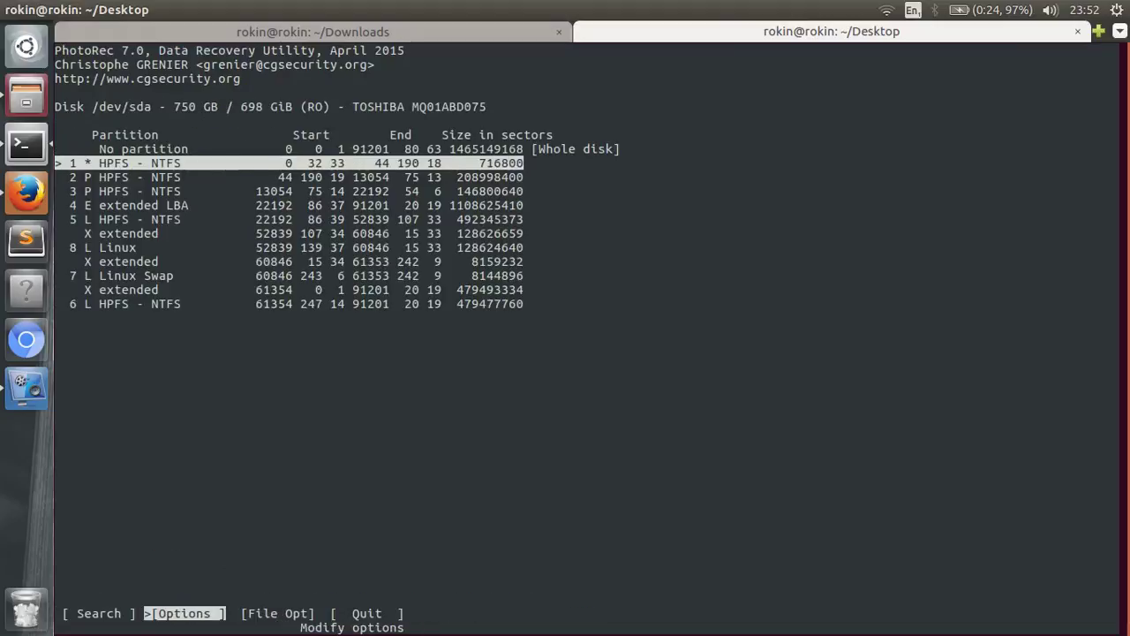
pyautogui.press('Right')
pyautogui.press('Return')
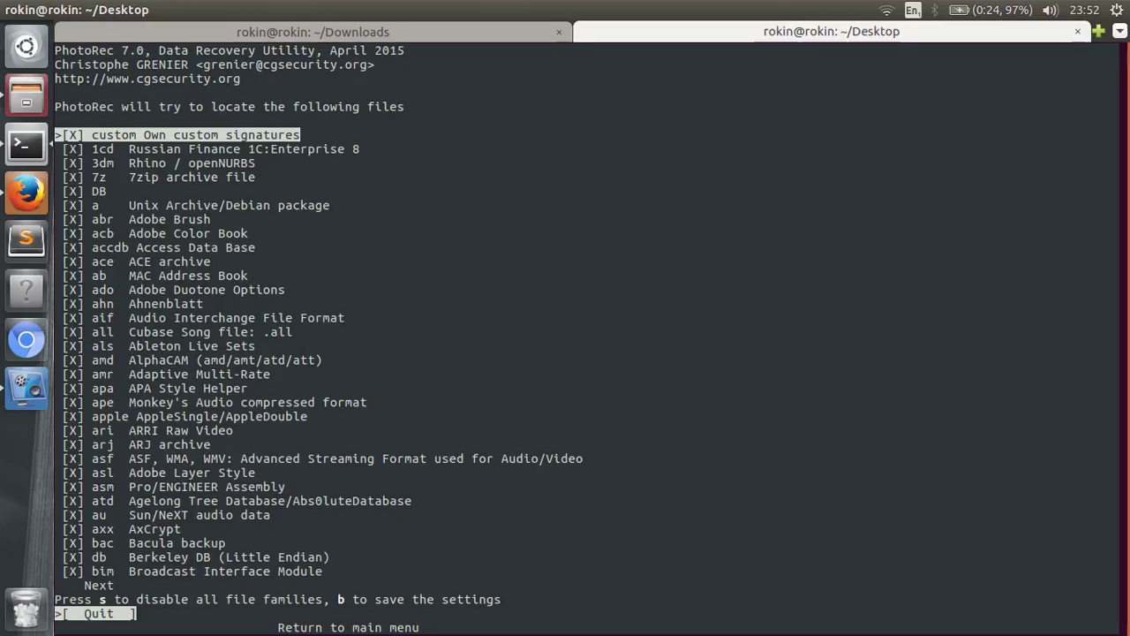
pyautogui.press('Down')
pyautogui.press('Down')
pyautogui.press('Down')
pyautogui.press('Down')
pyautogui.press('Down')
pyautogui.press('Down')
pyautogui.press('Down')
pyautogui.press('Down')
pyautogui.press('Down')
pyautogui.press('Down')
pyautogui.press('Down')
pyautogui.press('Down')
pyautogui.press('Down')
pyautogui.press('Up')
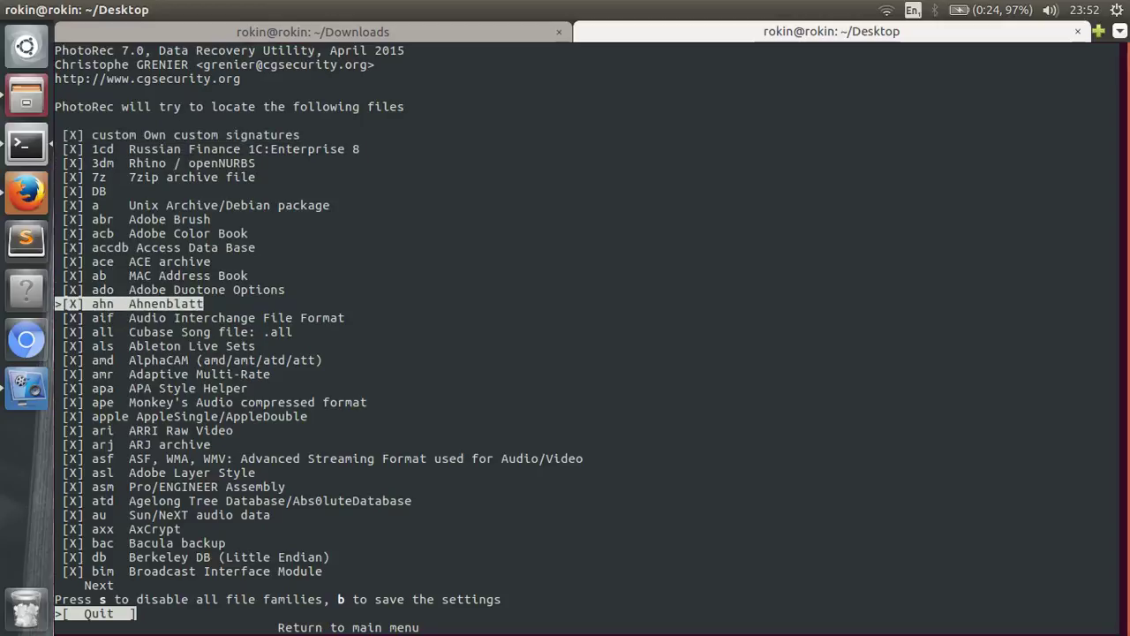
pyautogui.press('Up')
pyautogui.press('Up')
pyautogui.press('Up')
pyautogui.press('Up')
pyautogui.press('Up')
pyautogui.press('Up')
pyautogui.press('Up')
pyautogui.press('Up')
pyautogui.press('Up')
pyautogui.press('Down')
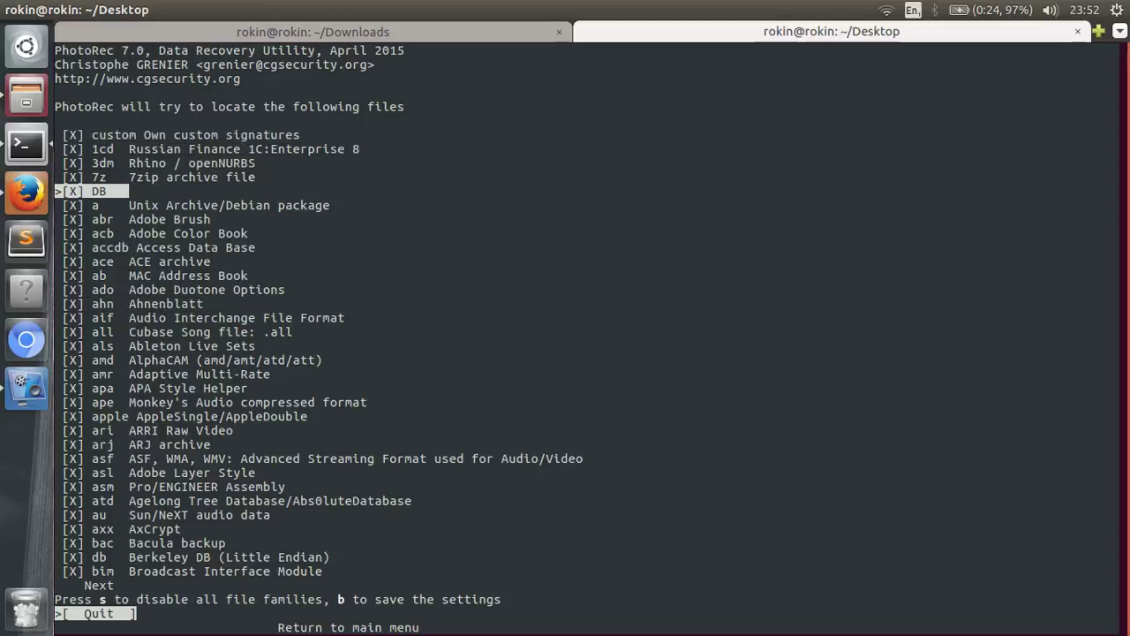
pyautogui.press('Up')
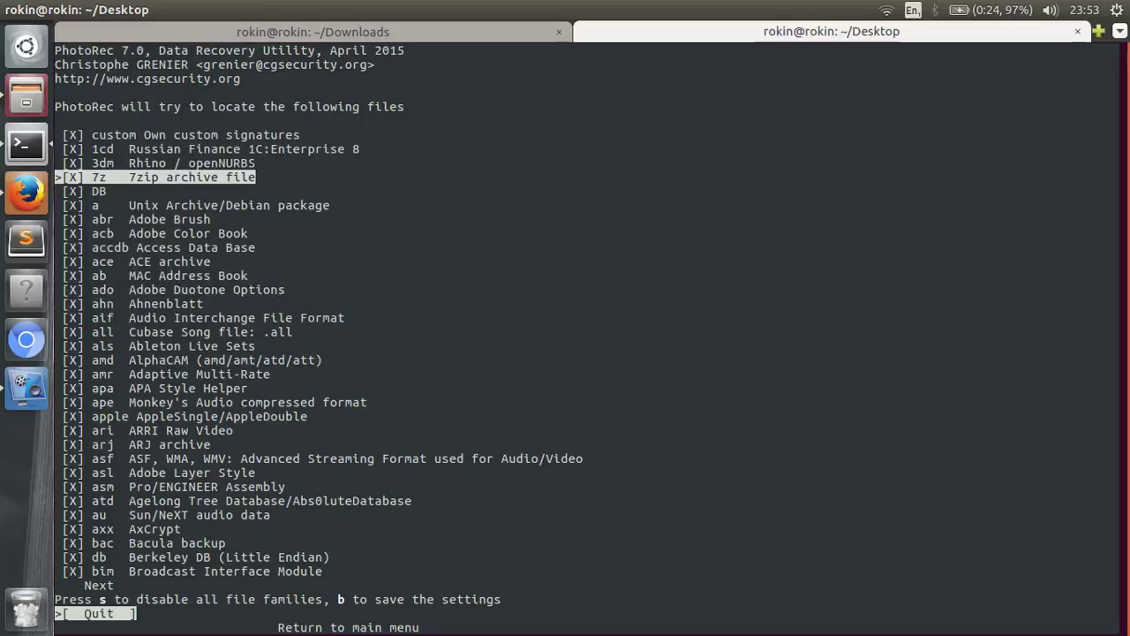
# Step: Disable every file type except 7z and save the file-type settings
pyautogui.press('space')
pyautogui.press('s')
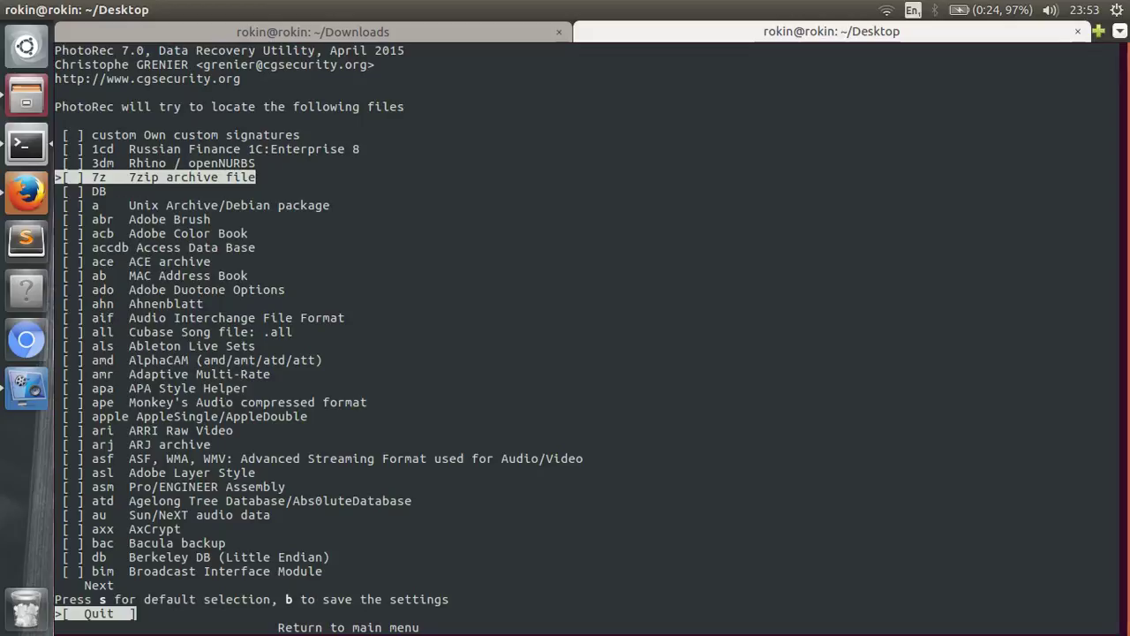
pyautogui.press('space')
pyautogui.press('b')
pyautogui.press('Return')
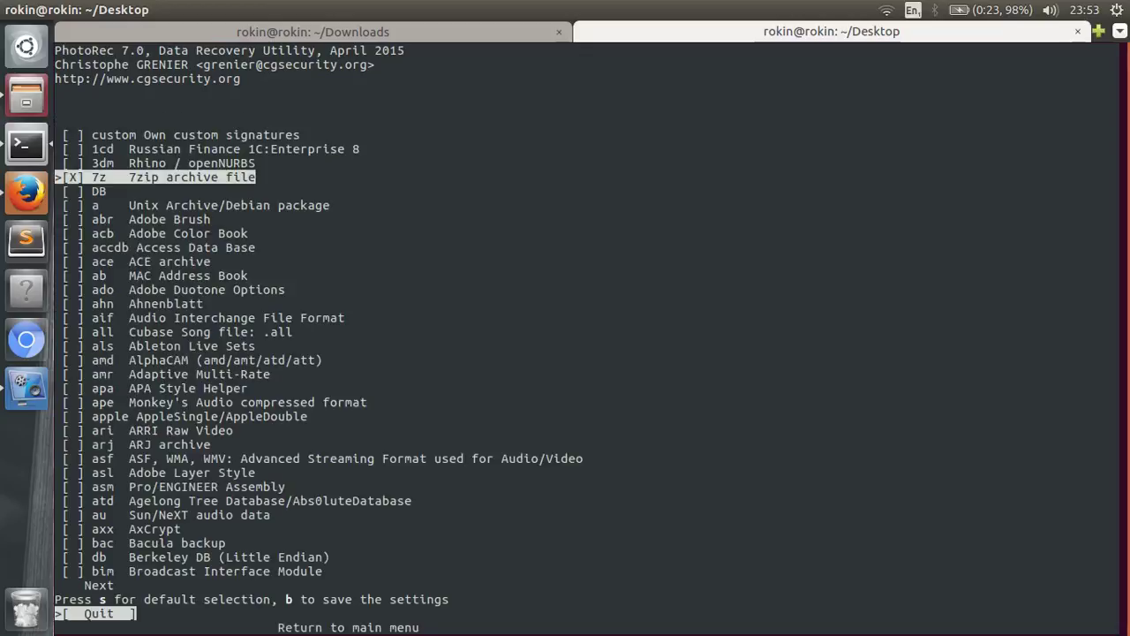
# Step: Return to the /dev/sda partition list with the 8 L Linux partition highlighted
pyautogui.press('Return')
pyautogui.press('Down')
pyautogui.press('Down')
pyautogui.press('Down')
pyautogui.press('Down')
pyautogui.press('Down')
pyautogui.press('Down')
pyautogui.press('Down')
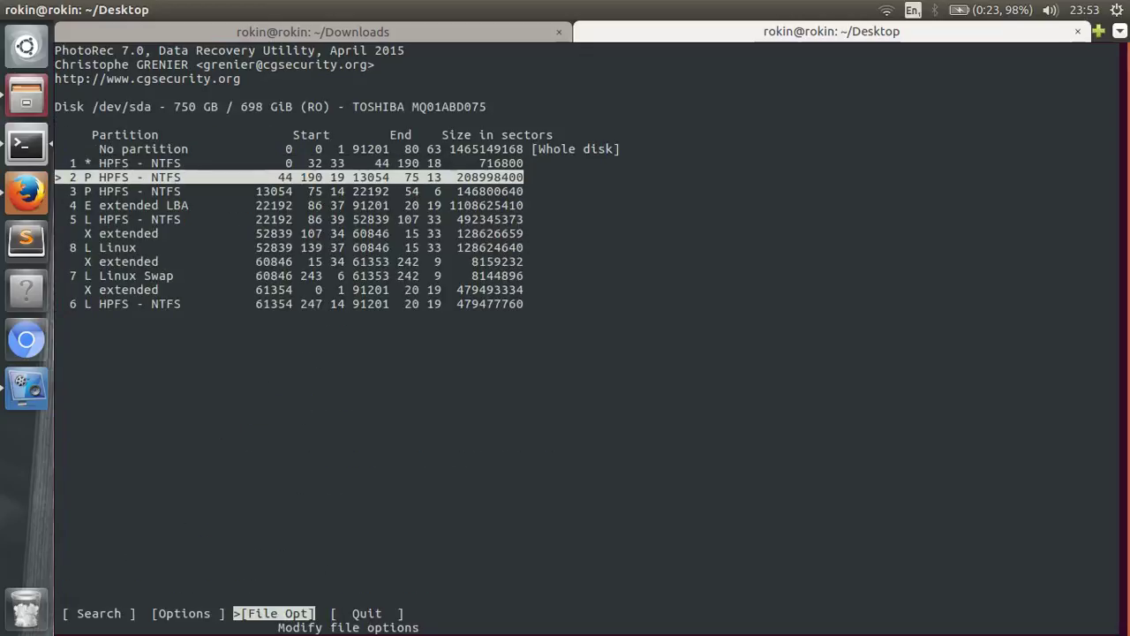
pyautogui.press('Up')
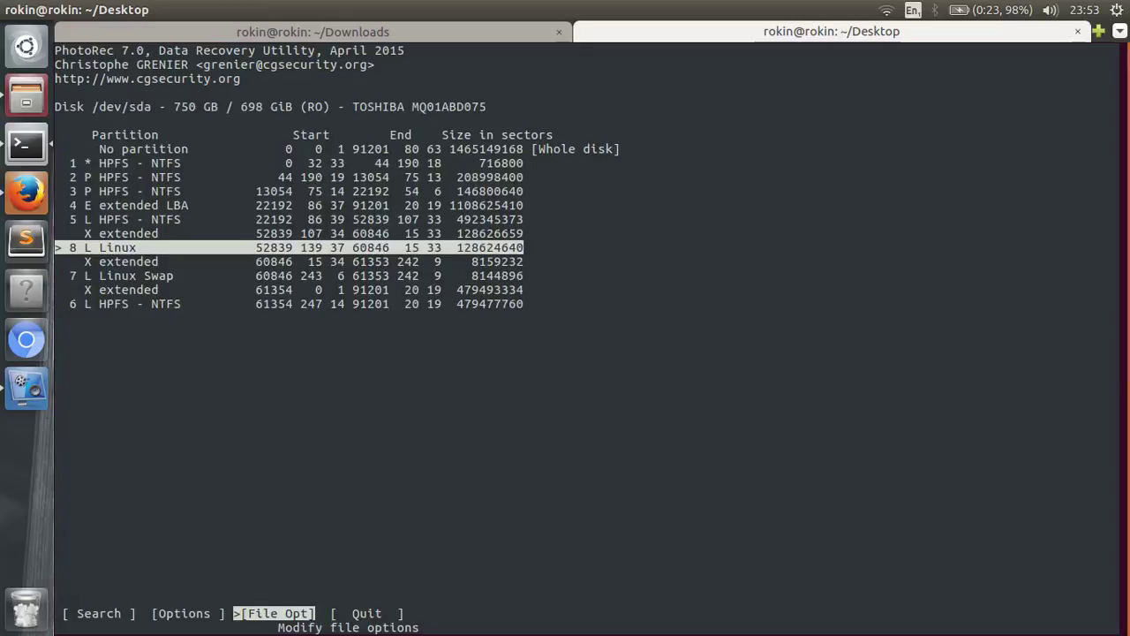
pyautogui.press('Down')
pyautogui.press('Up')
pyautogui.press('Right')
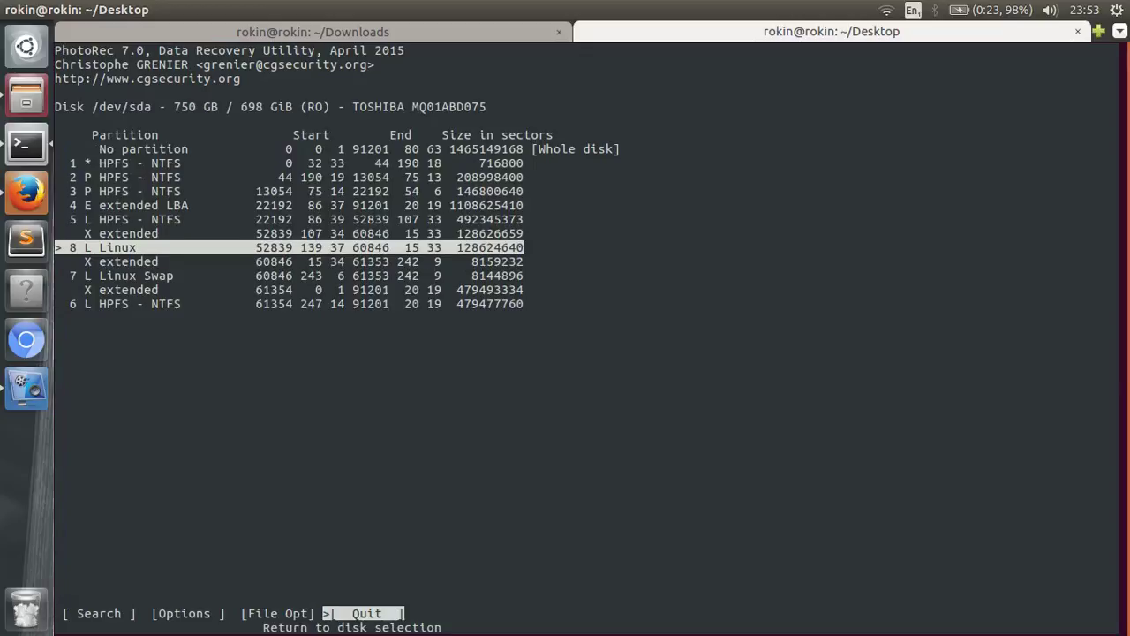